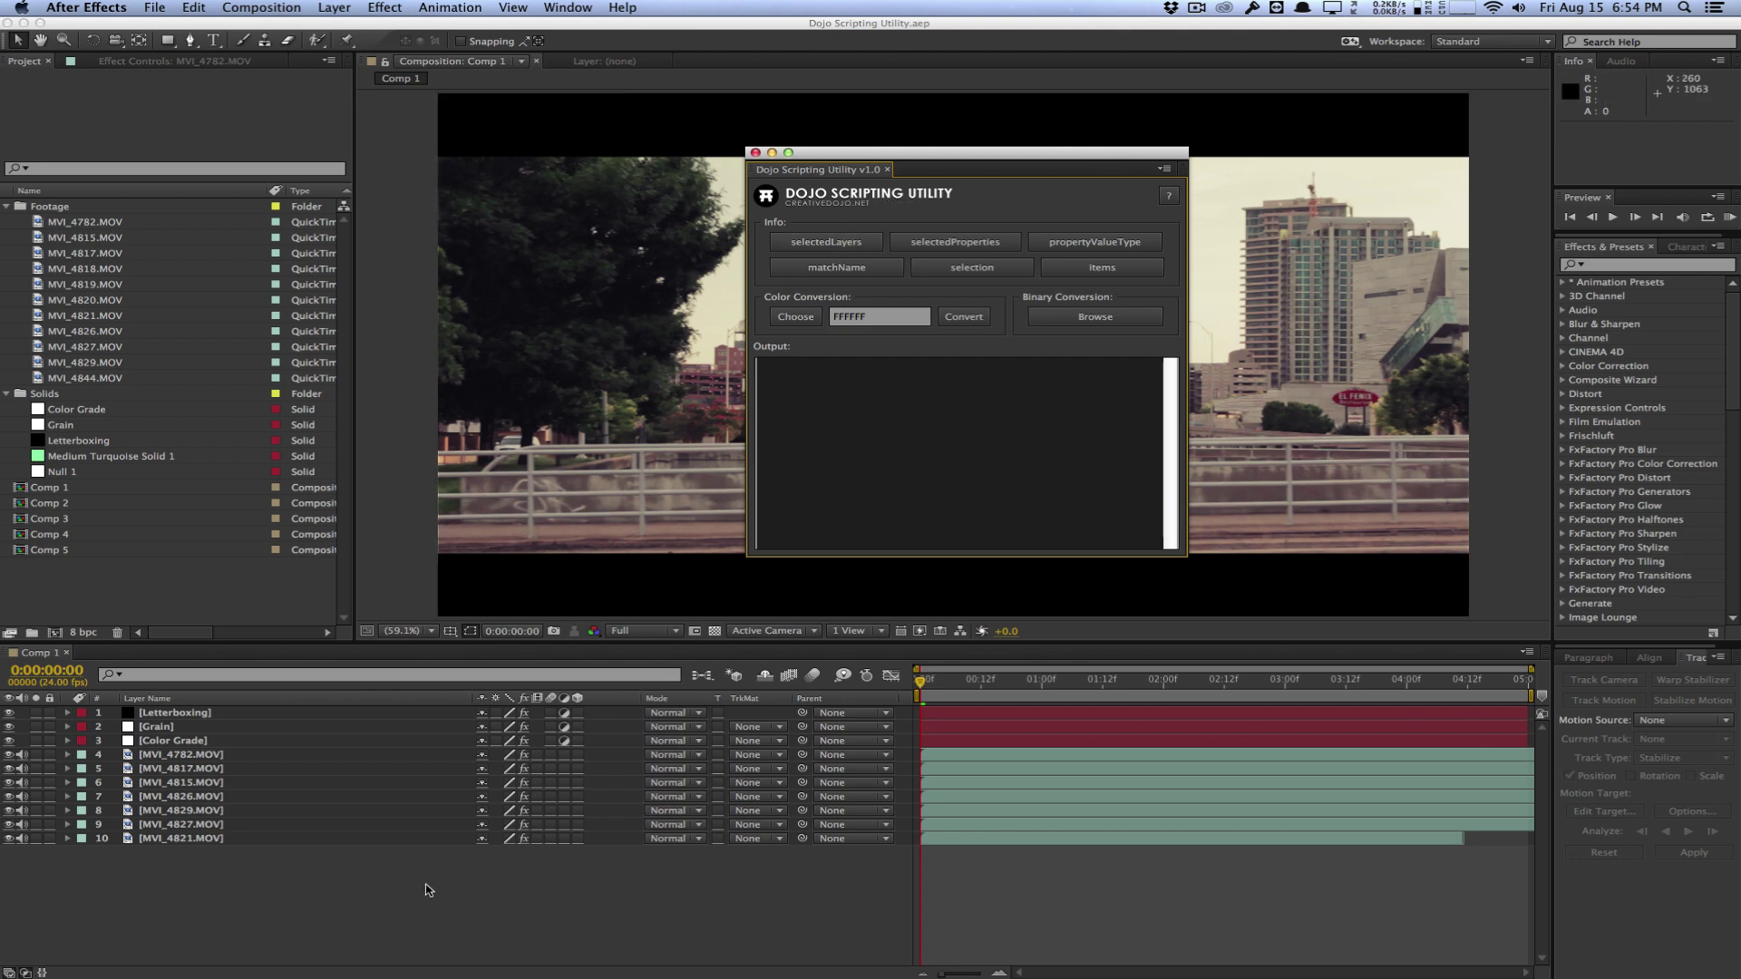
# - Marquee-select the timeline layers and list their names and indices with selectedLayers
pyautogui.moveTo(425, 882); pyautogui.dragTo(408, 700)
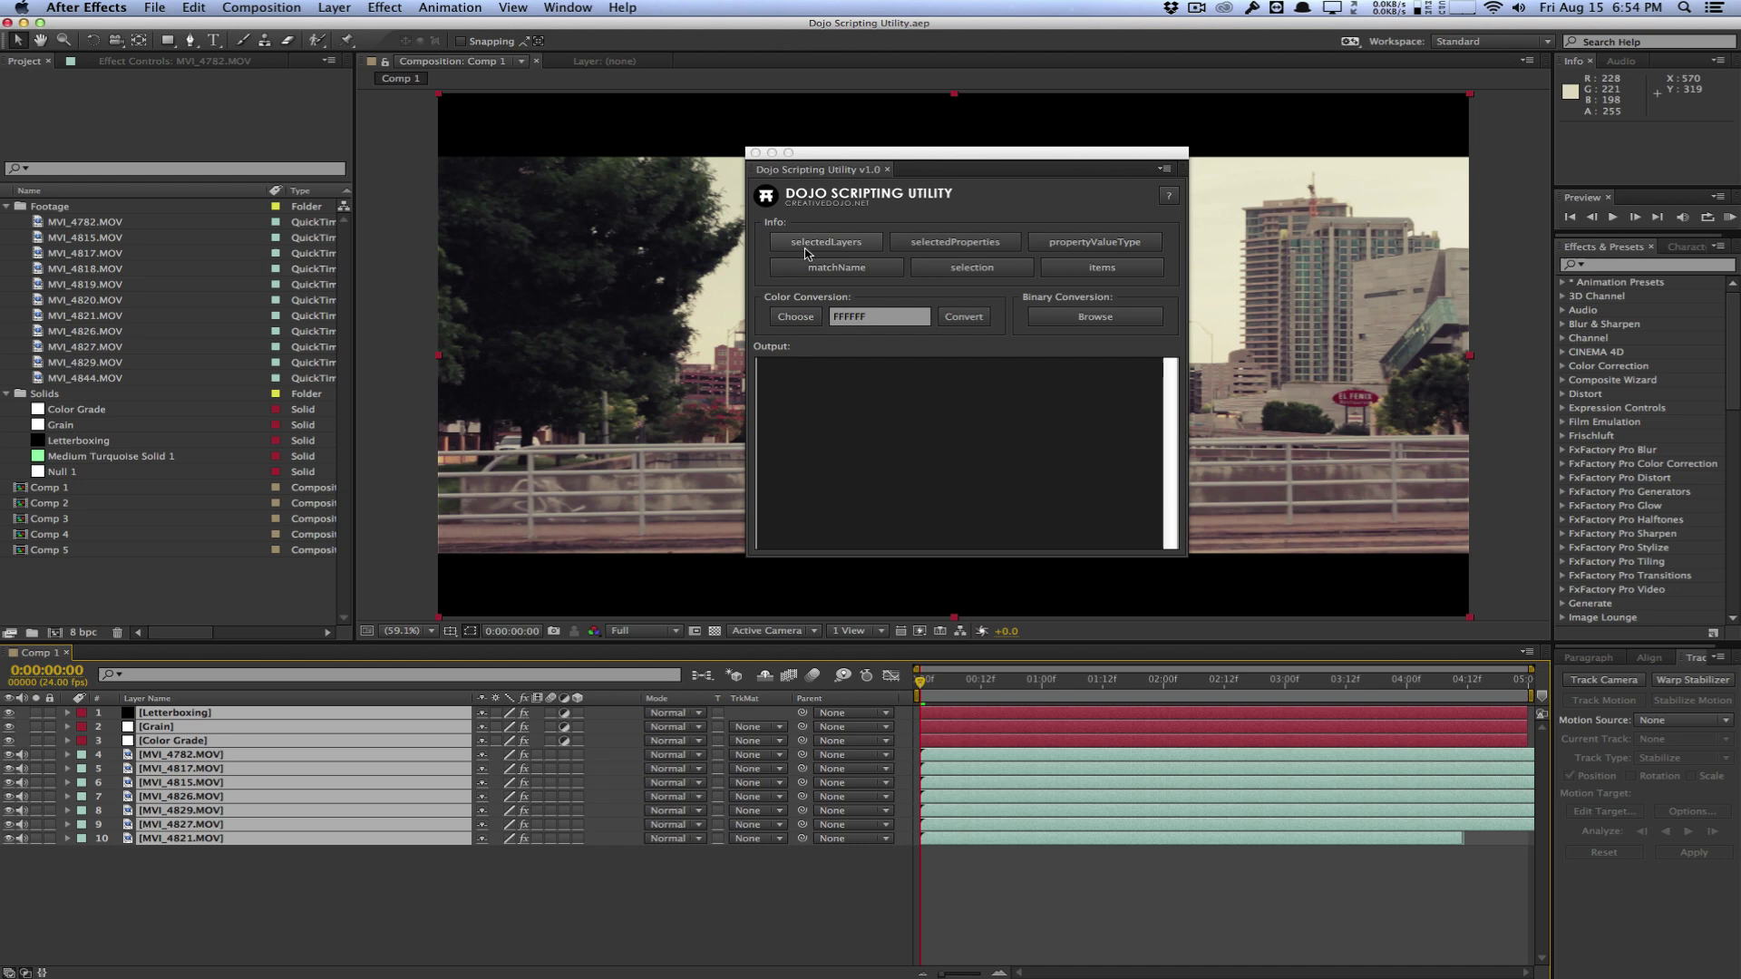
pyautogui.click(806, 247)
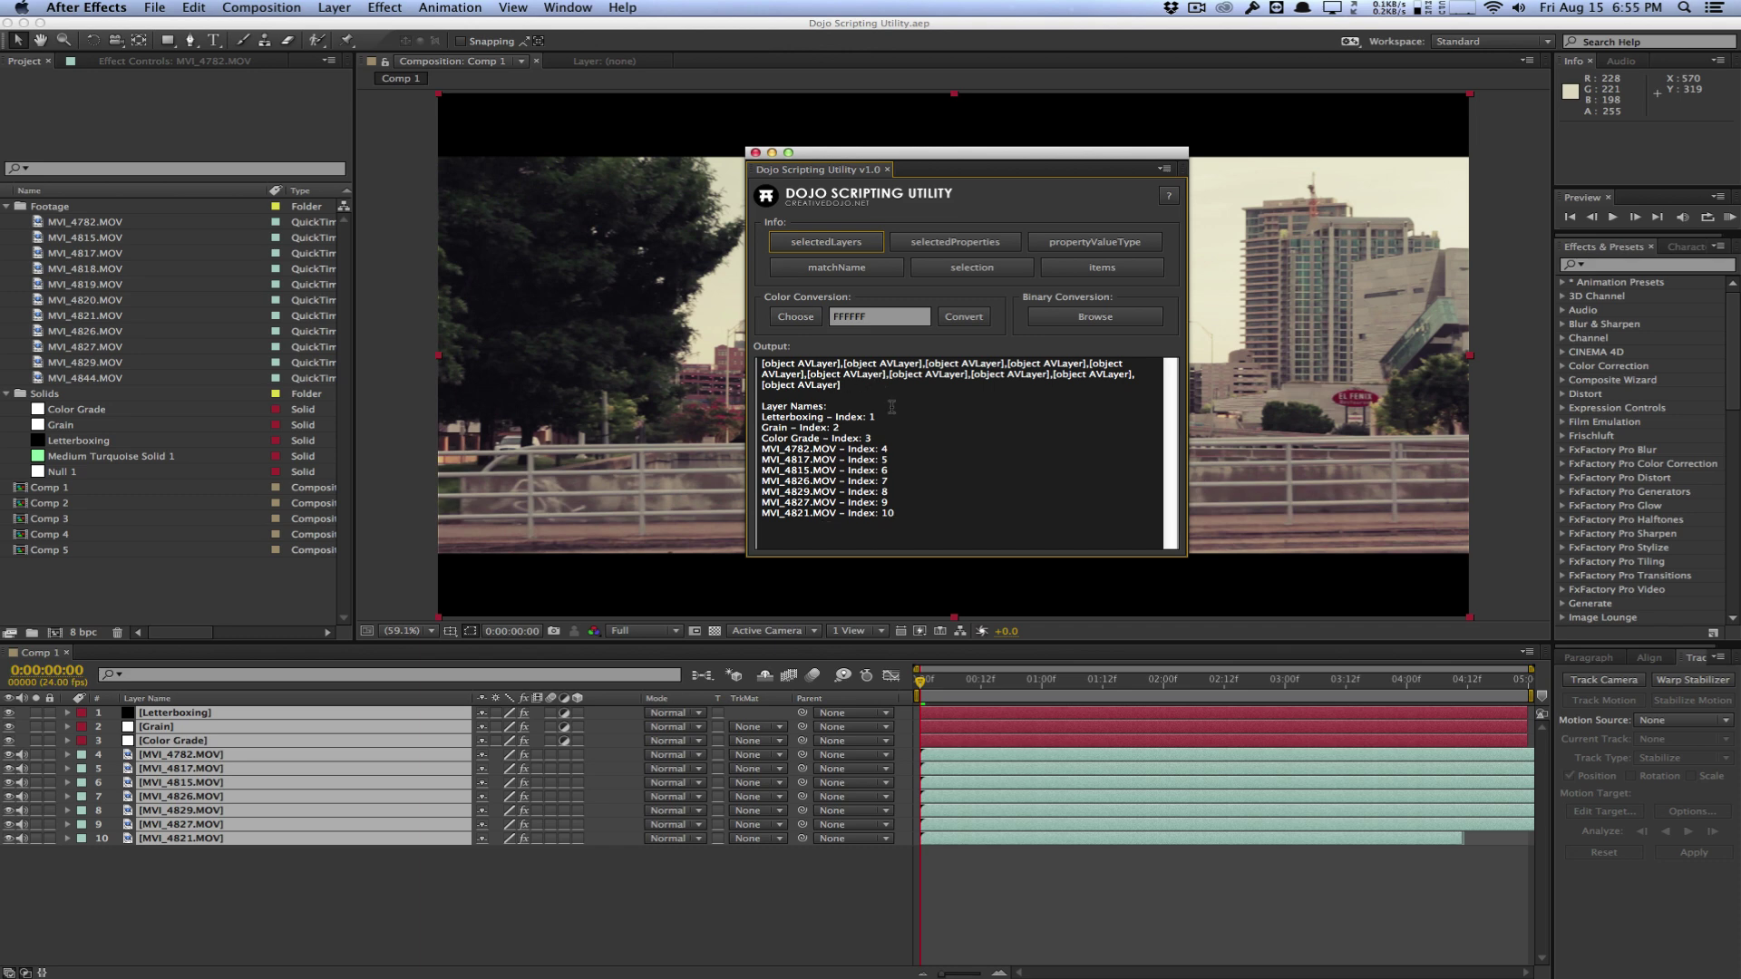
# - Select the top four layers and reveal their effects
pyautogui.click(346, 886)
pyautogui.click(289, 759)
pyautogui.keyDown('shift'); pyautogui.click(273, 711); pyautogui.keyUp('shift')
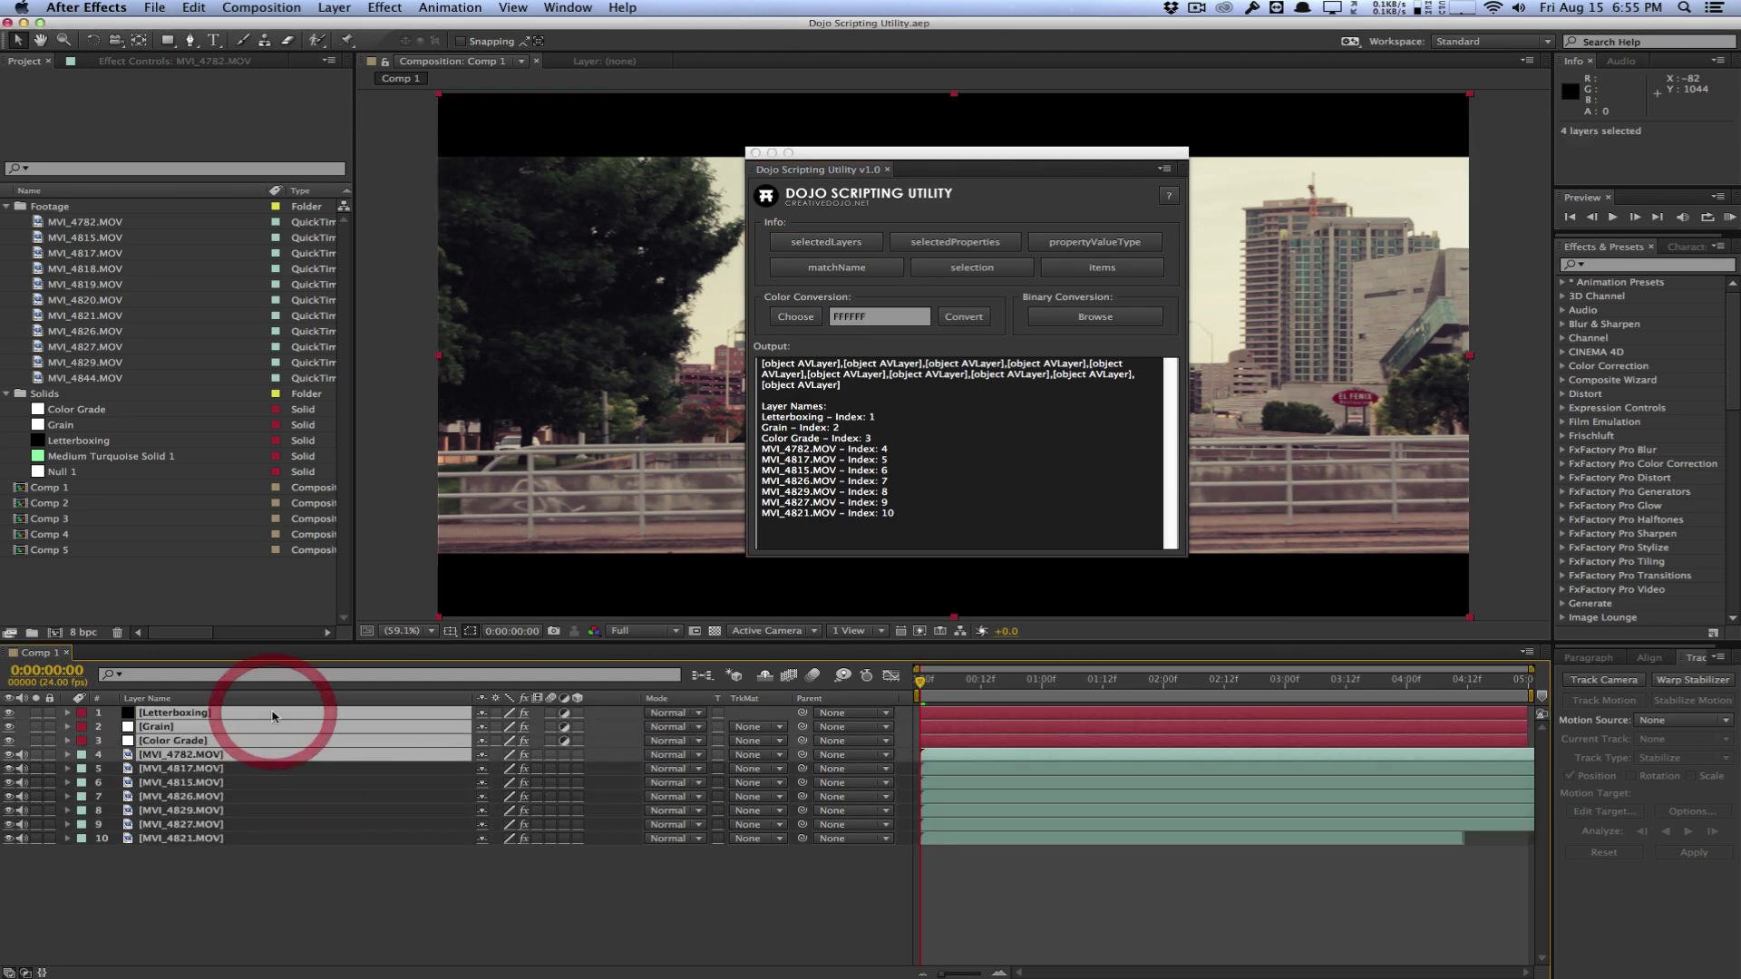
pyautogui.press('e')
pyautogui.scroll(2, 272, 736)
pyautogui.scroll(3, 276, 745)
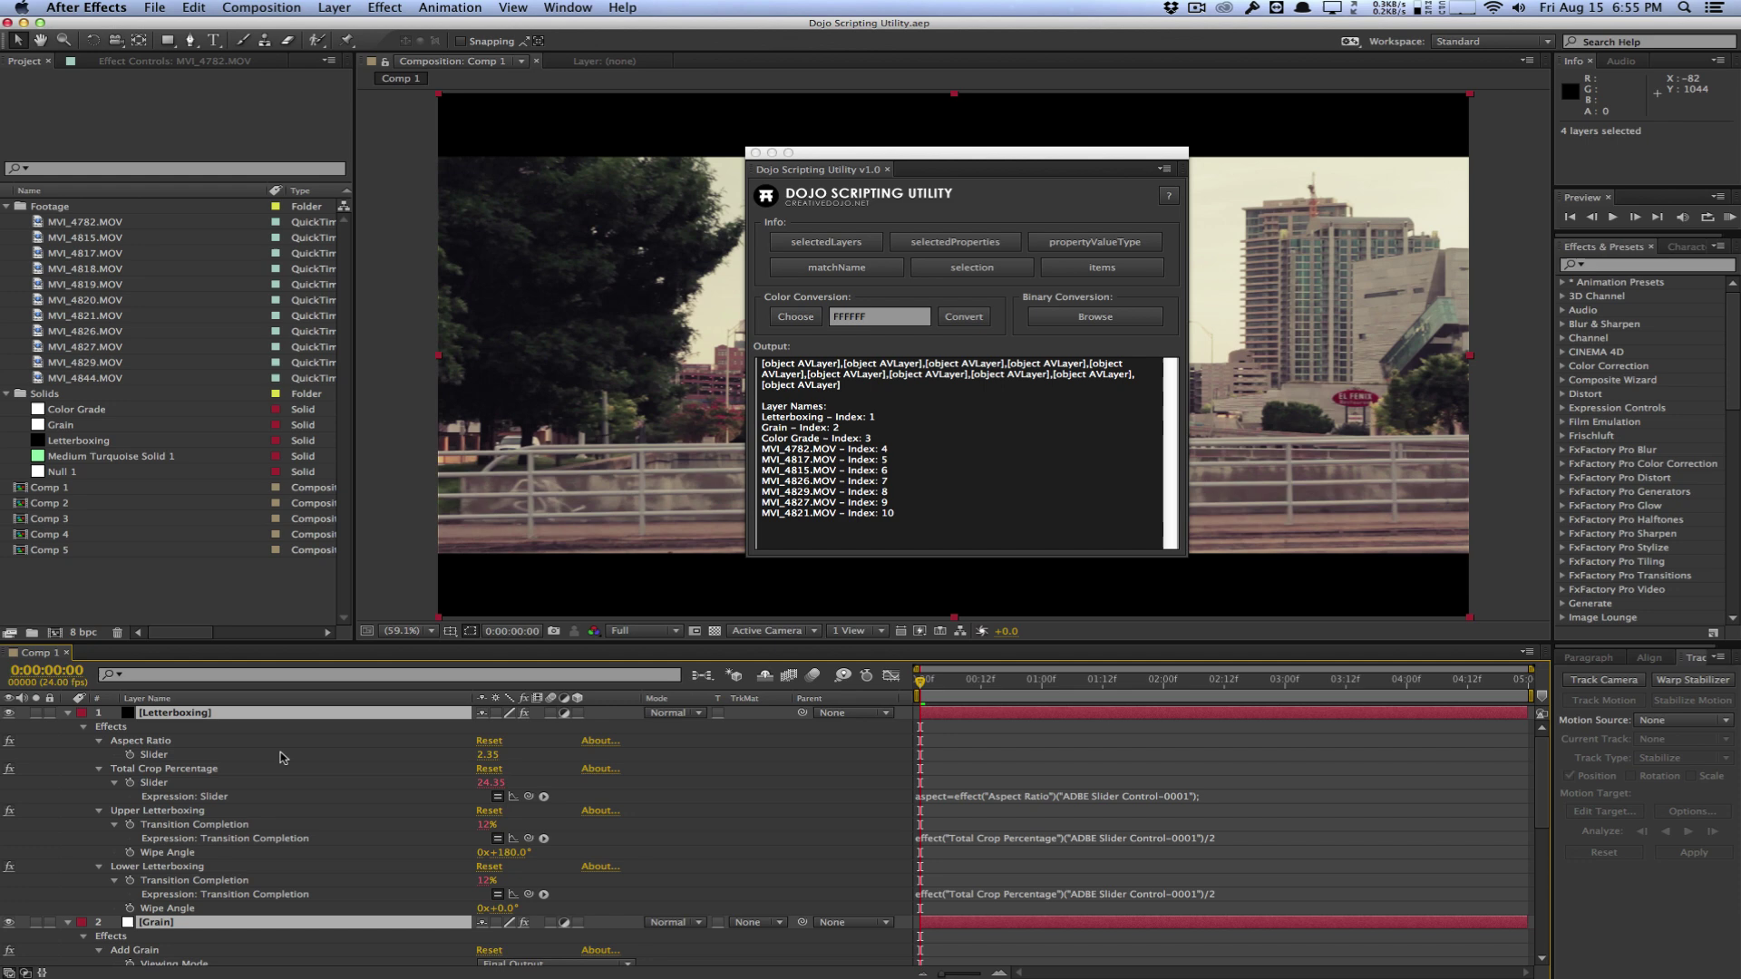
pyautogui.scroll(2, 280, 757)
pyautogui.scroll(-1, 281, 758)
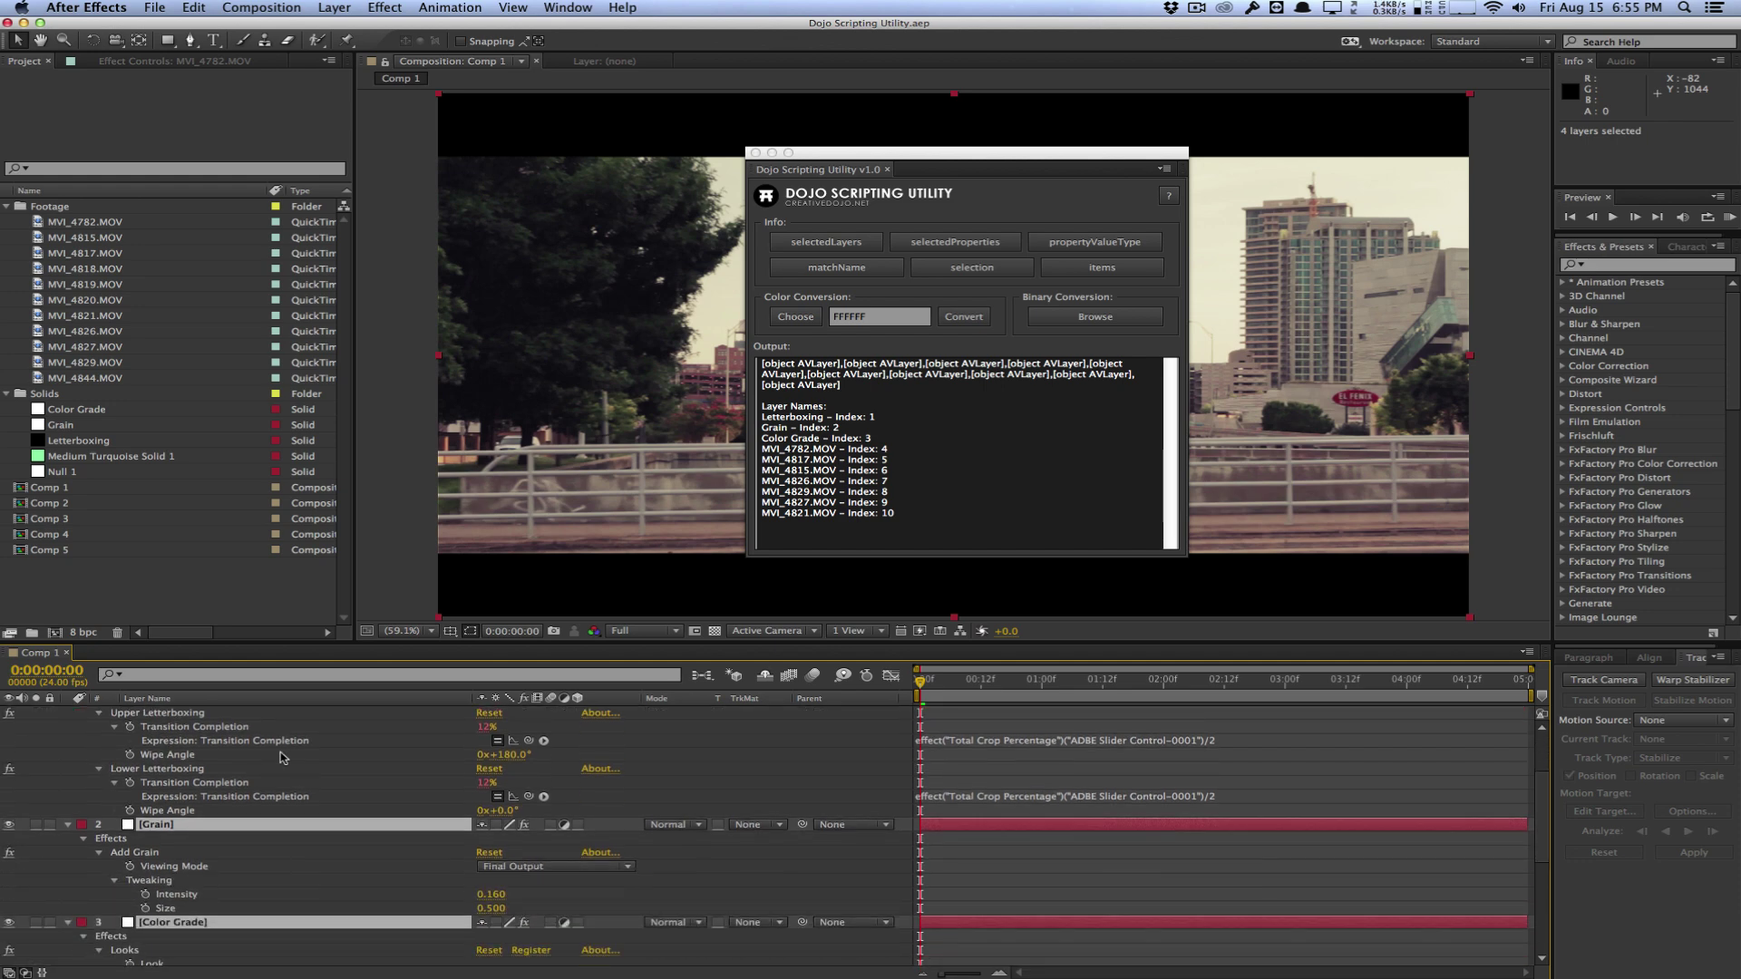
# - Select Letterboxing and Grain effect properties and list them with selectedProperties
pyautogui.click(177, 893)
pyautogui.keyDown('shift'); pyautogui.click(205, 722); pyautogui.keyUp('shift')
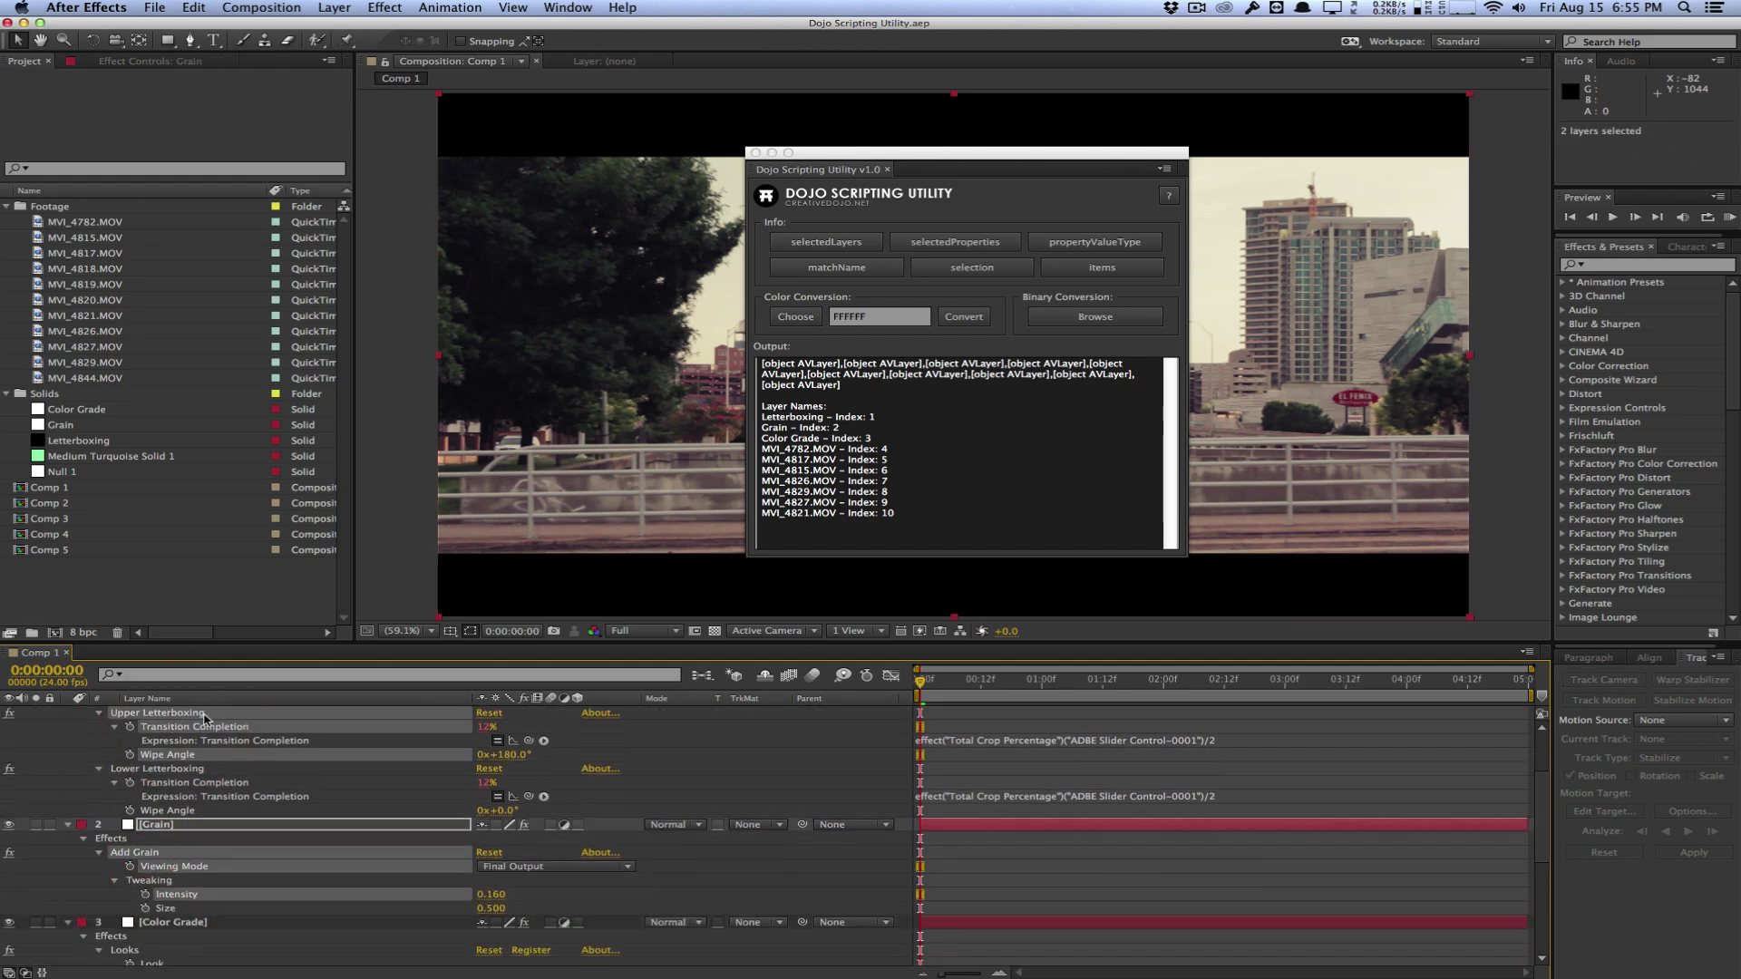
pyautogui.click(968, 254)
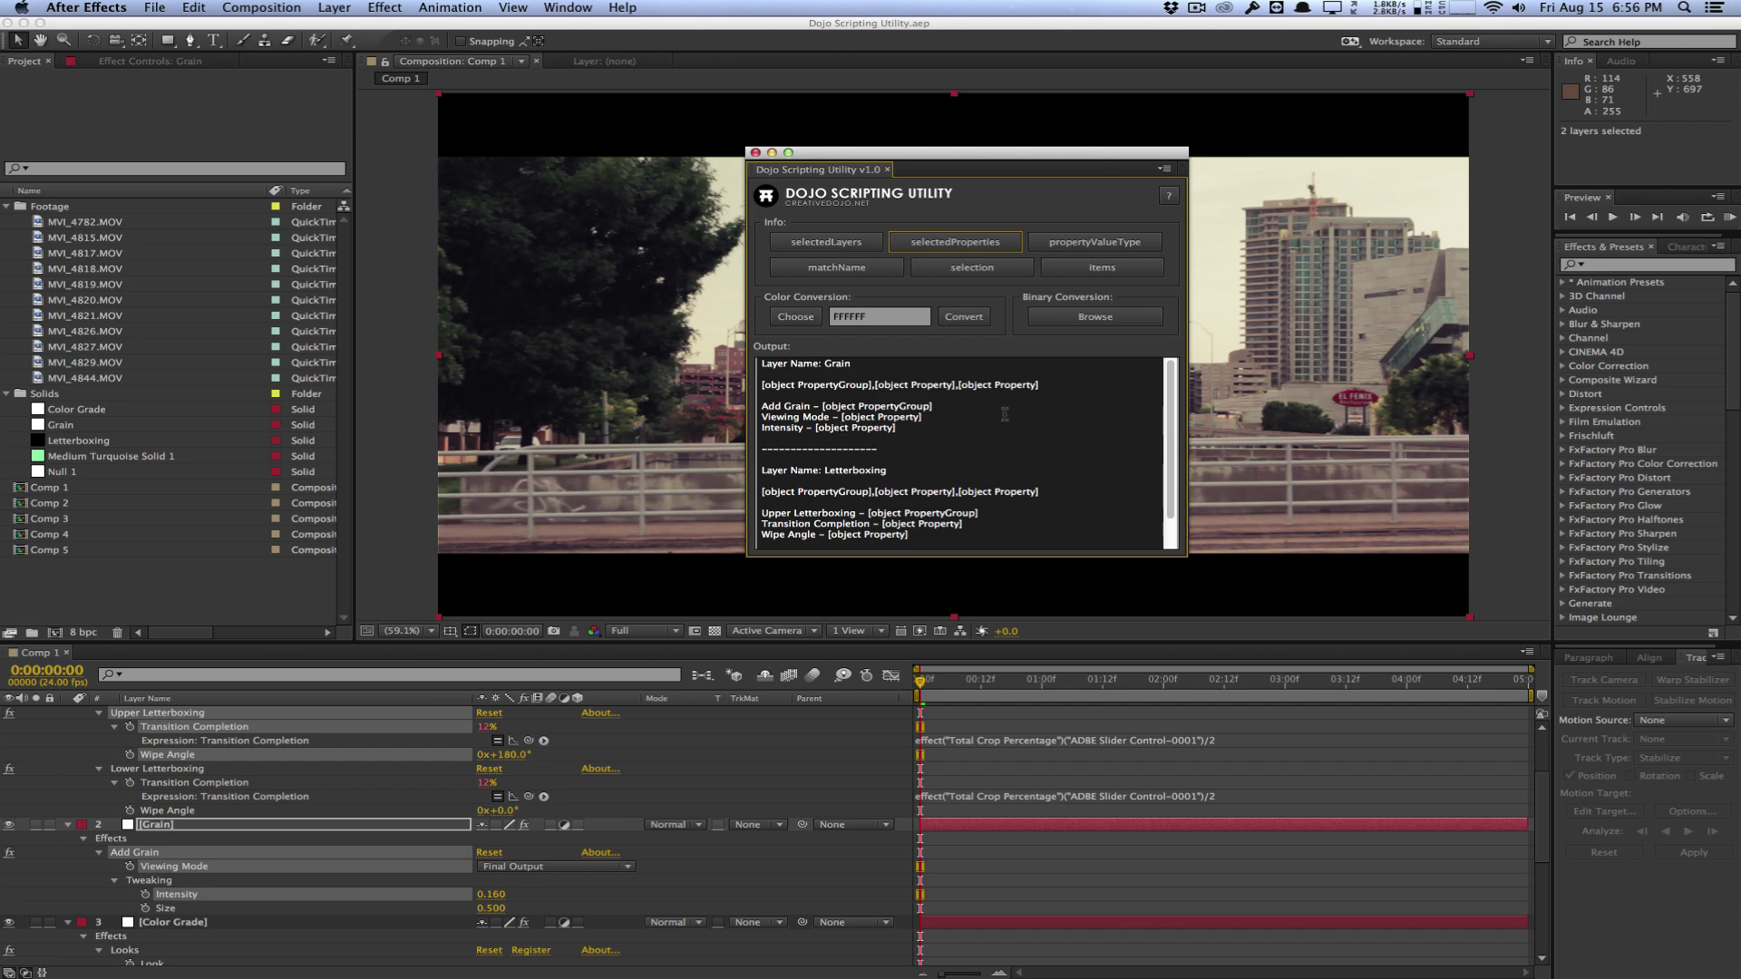
pyautogui.scroll(-2, 1004, 415)
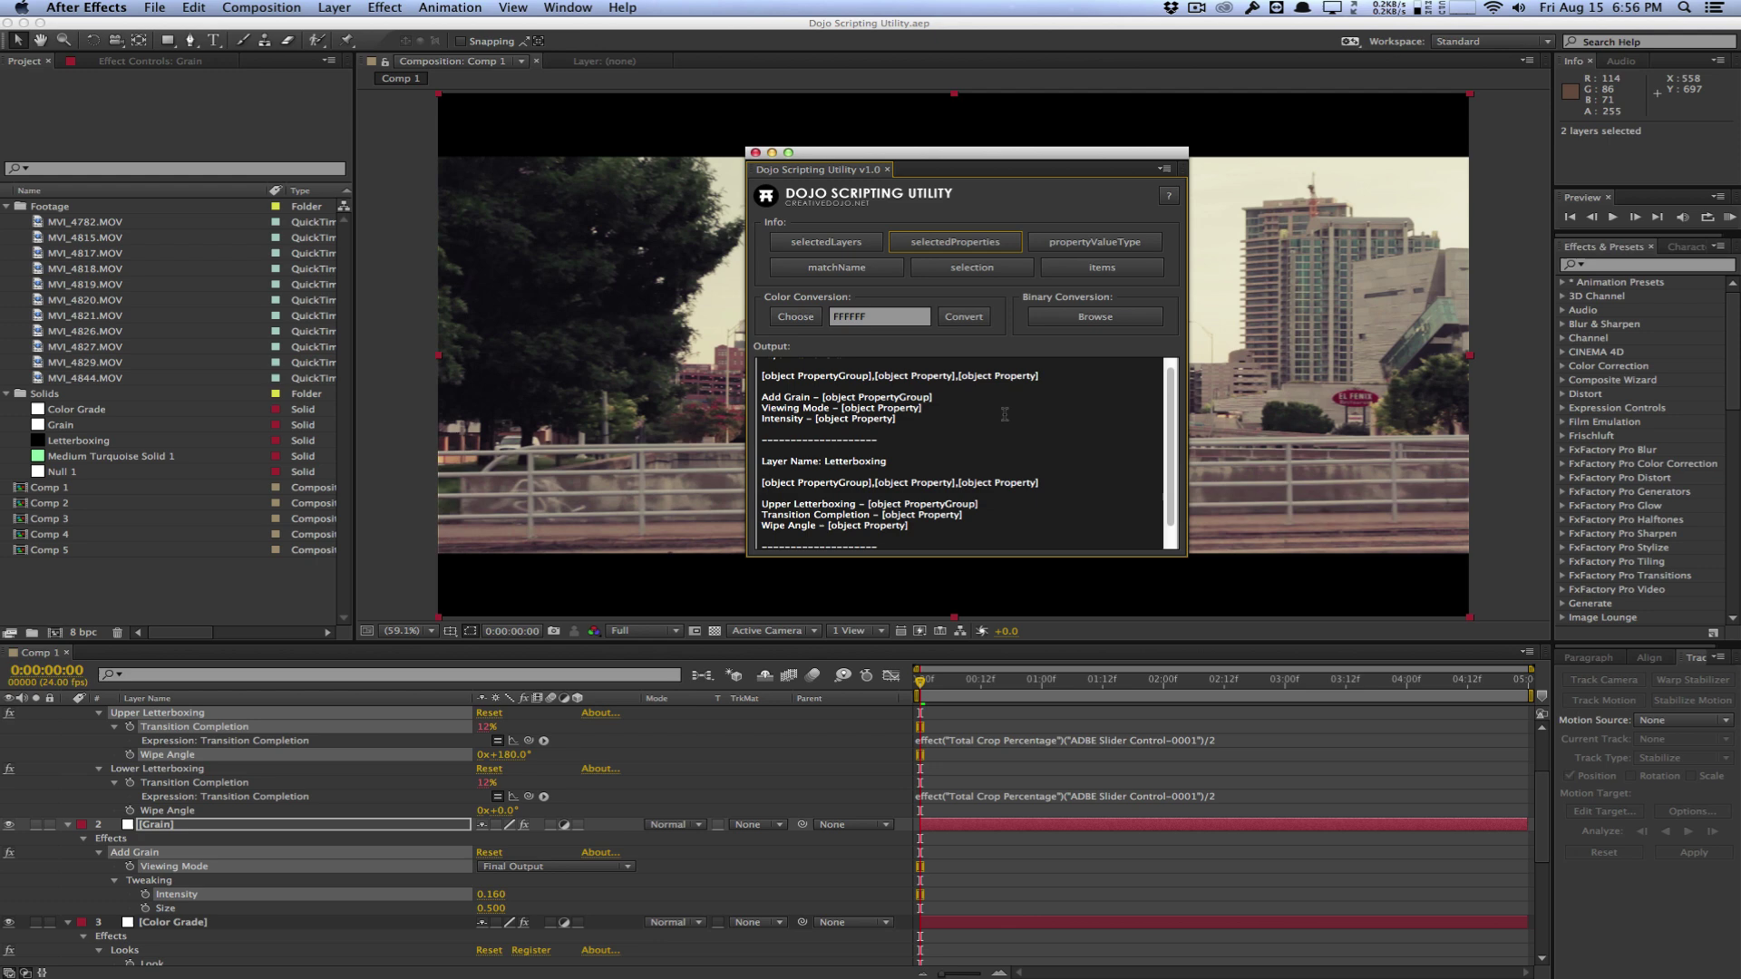
pyautogui.scroll(2, 1003, 415)
pyautogui.scroll(-2, 1003, 415)
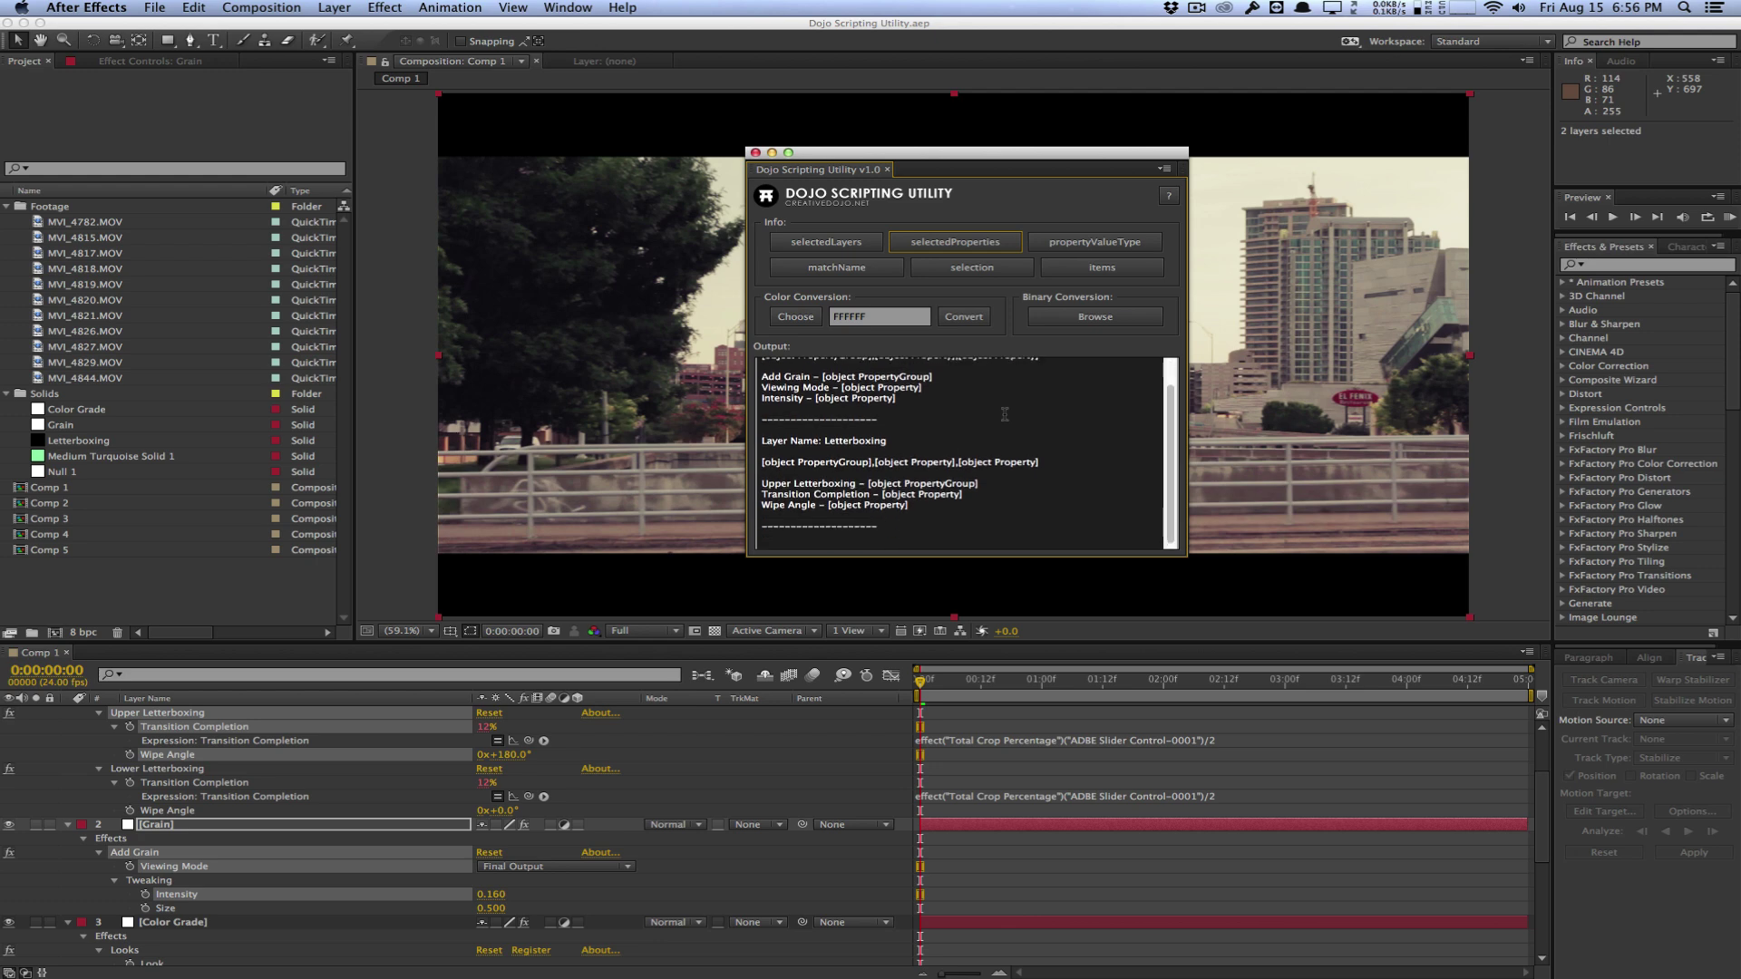
pyautogui.scroll(1, 1004, 413)
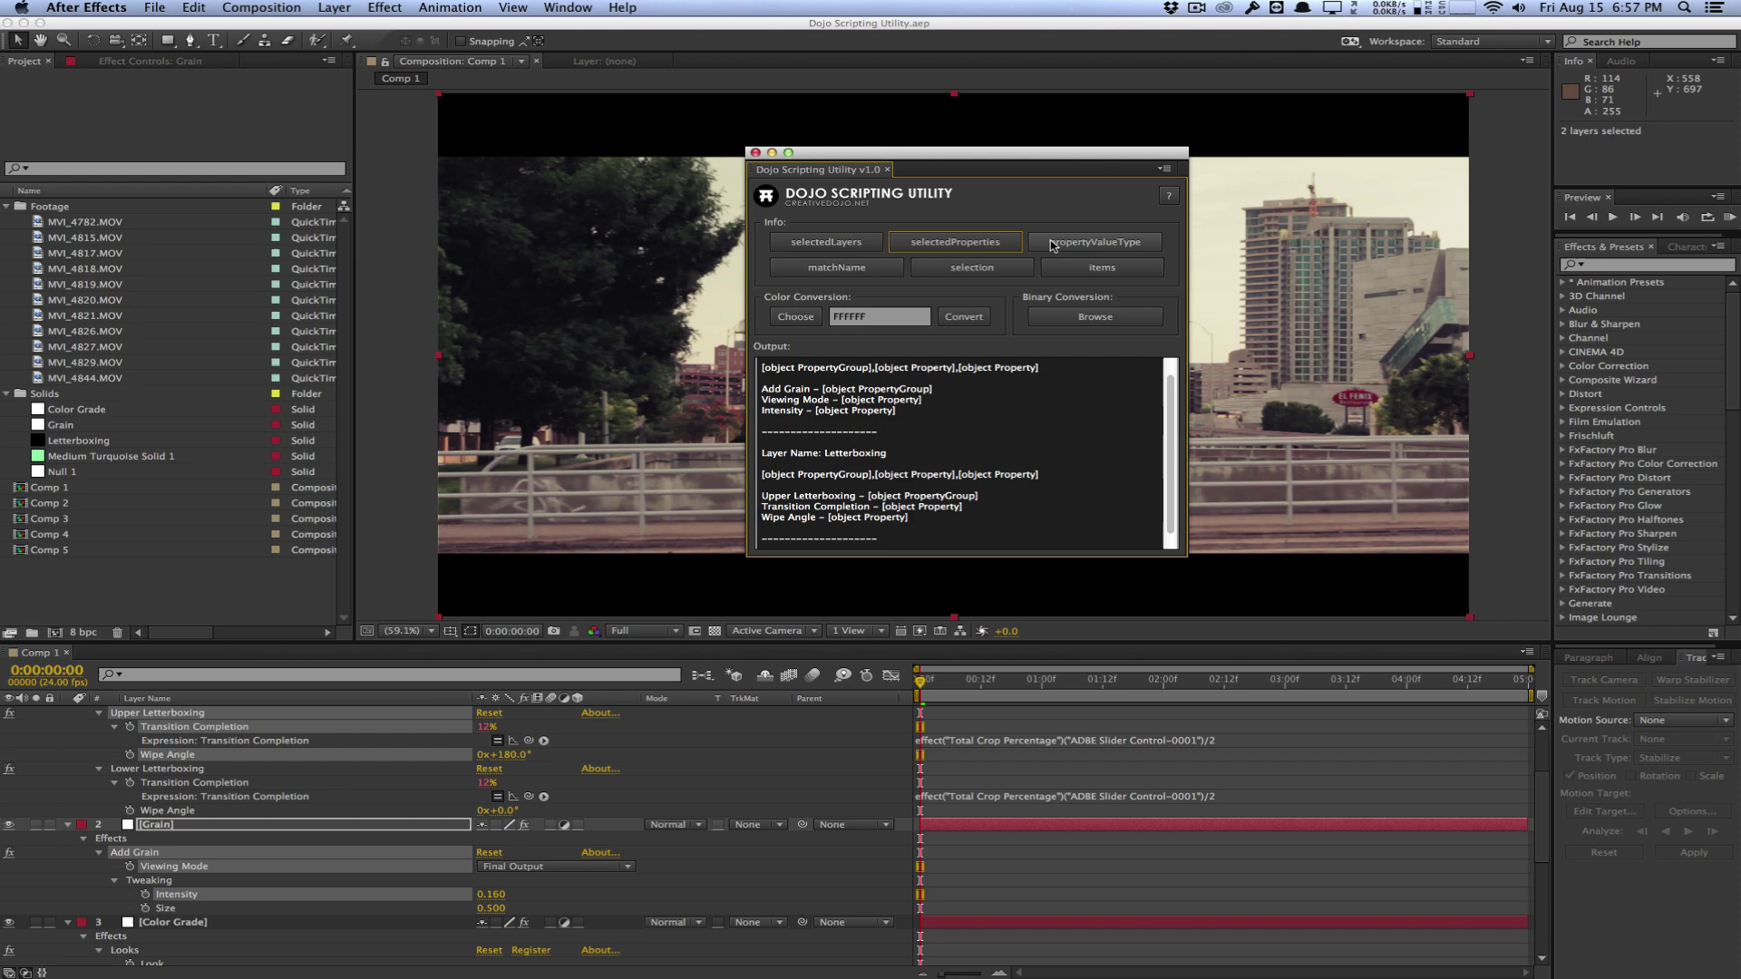
# - Report each selected property's value type, such as PropertyValueType.OneD, via propertyValueType
pyautogui.click(1052, 246)
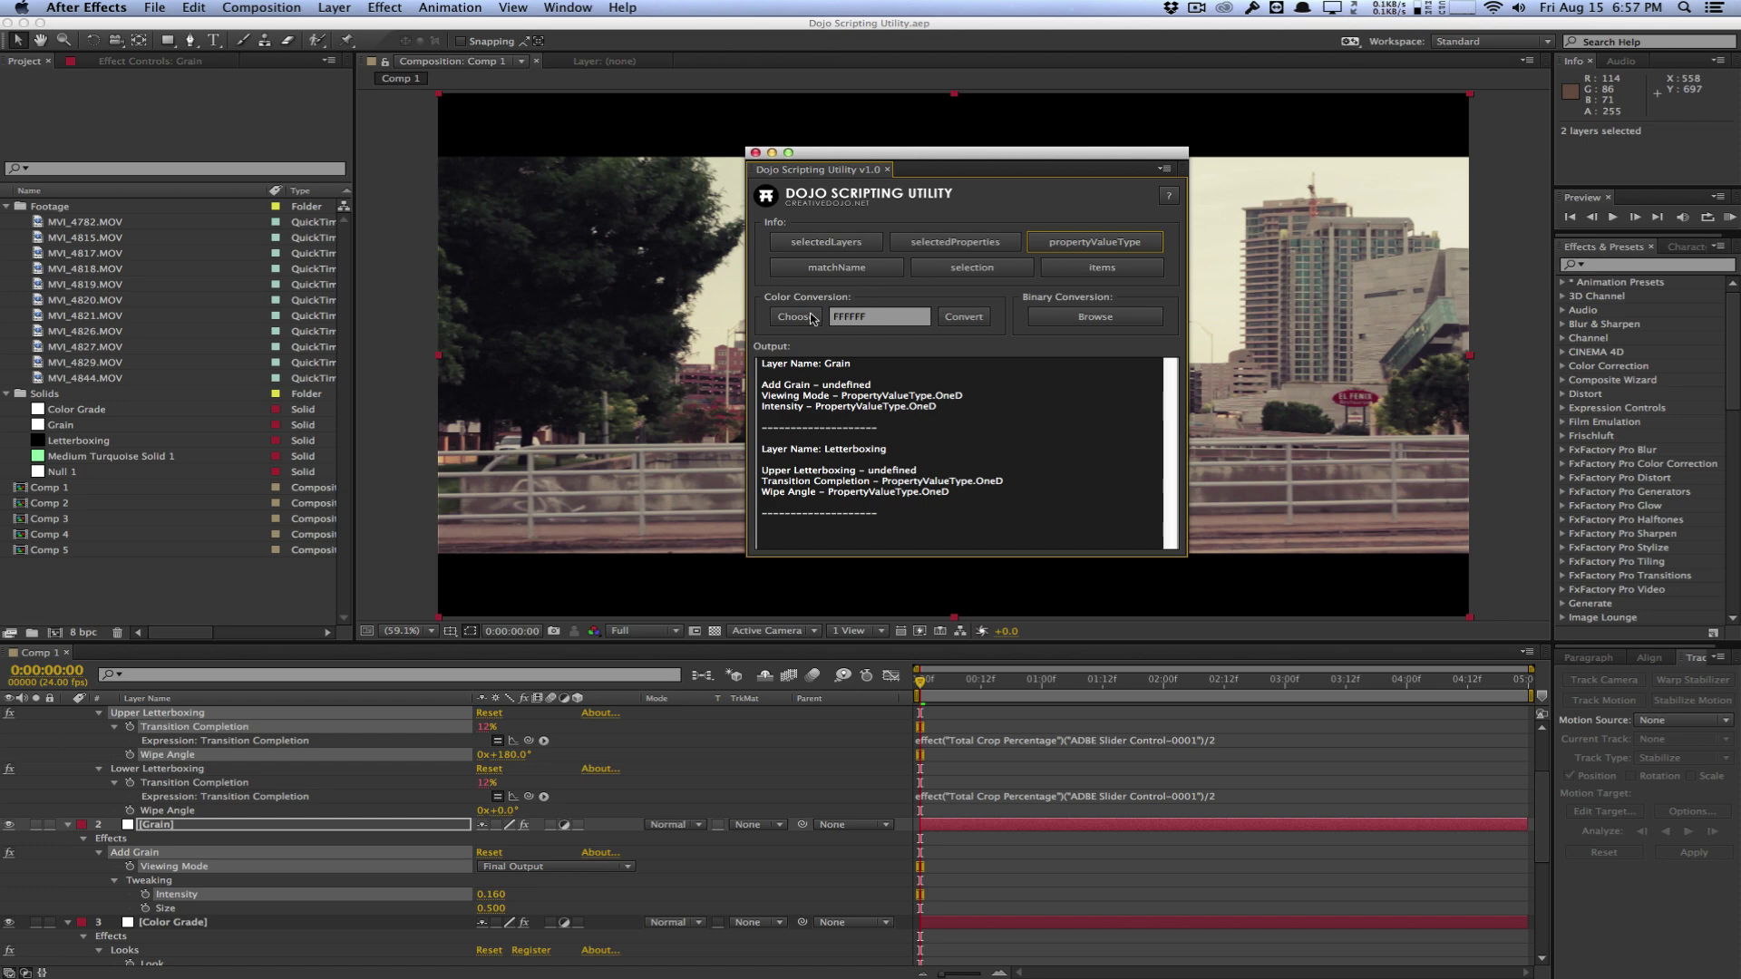
# - Select Add Grain and both Letterboxing wipe effects, then list their match names
pyautogui.click(81, 731)
pyautogui.scroll(3, 80, 732)
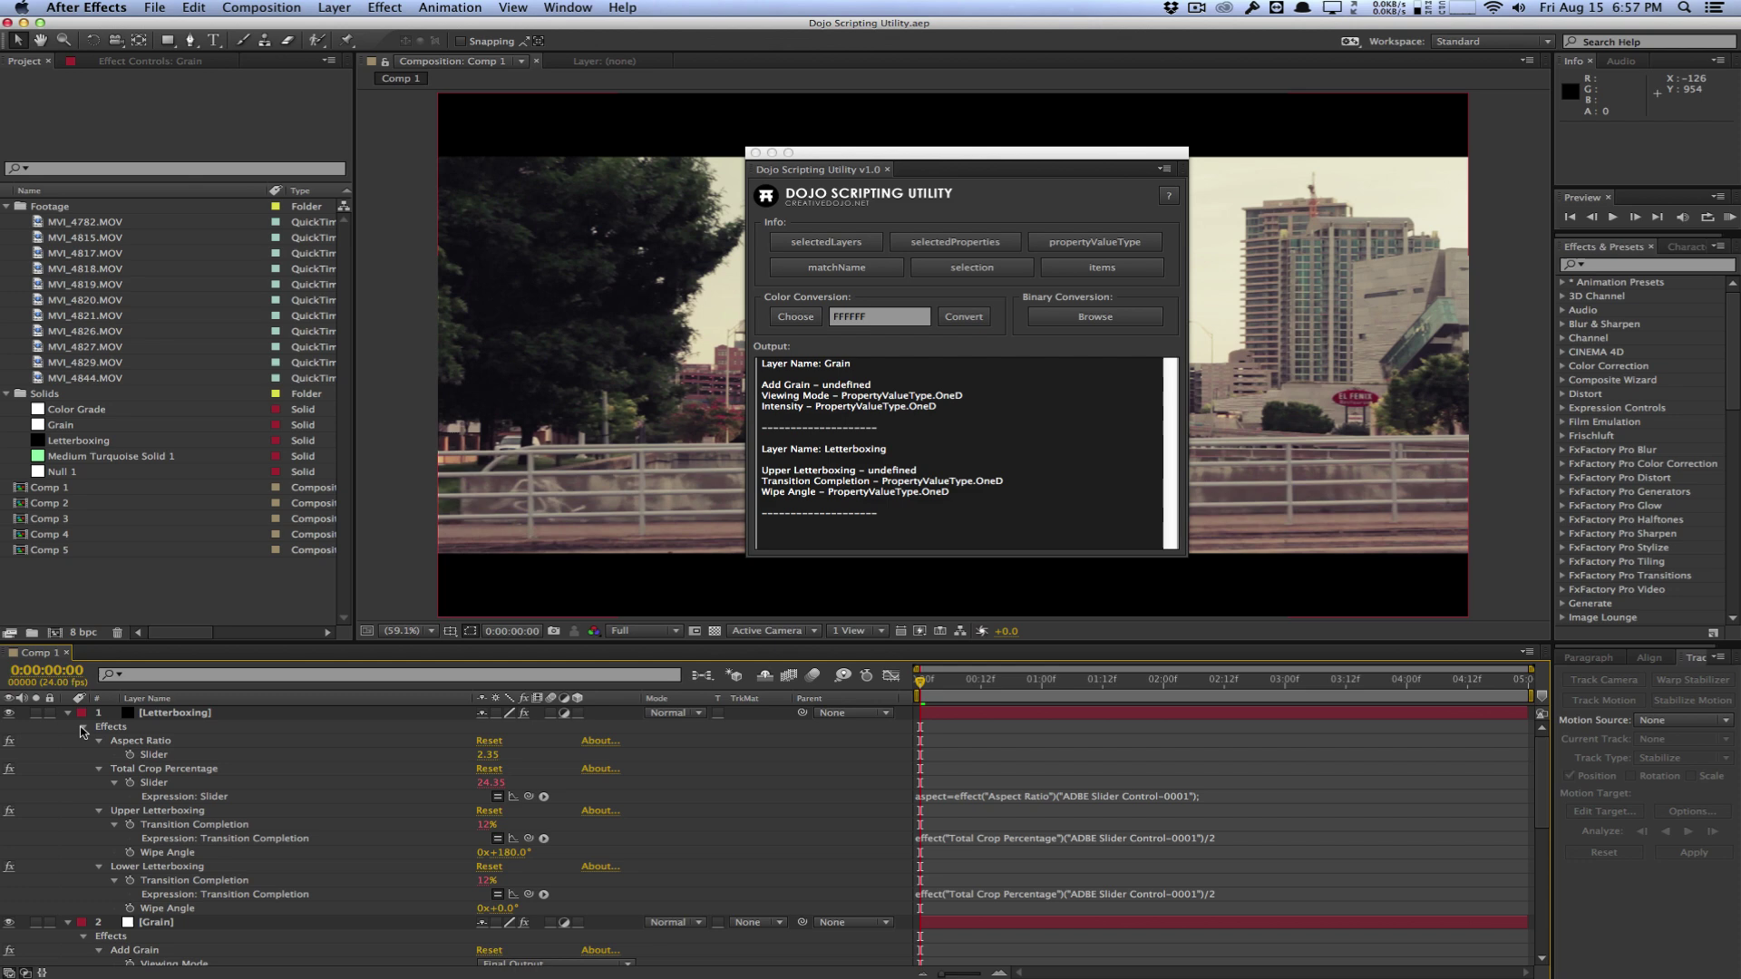
pyautogui.scroll(-3, 167, 742)
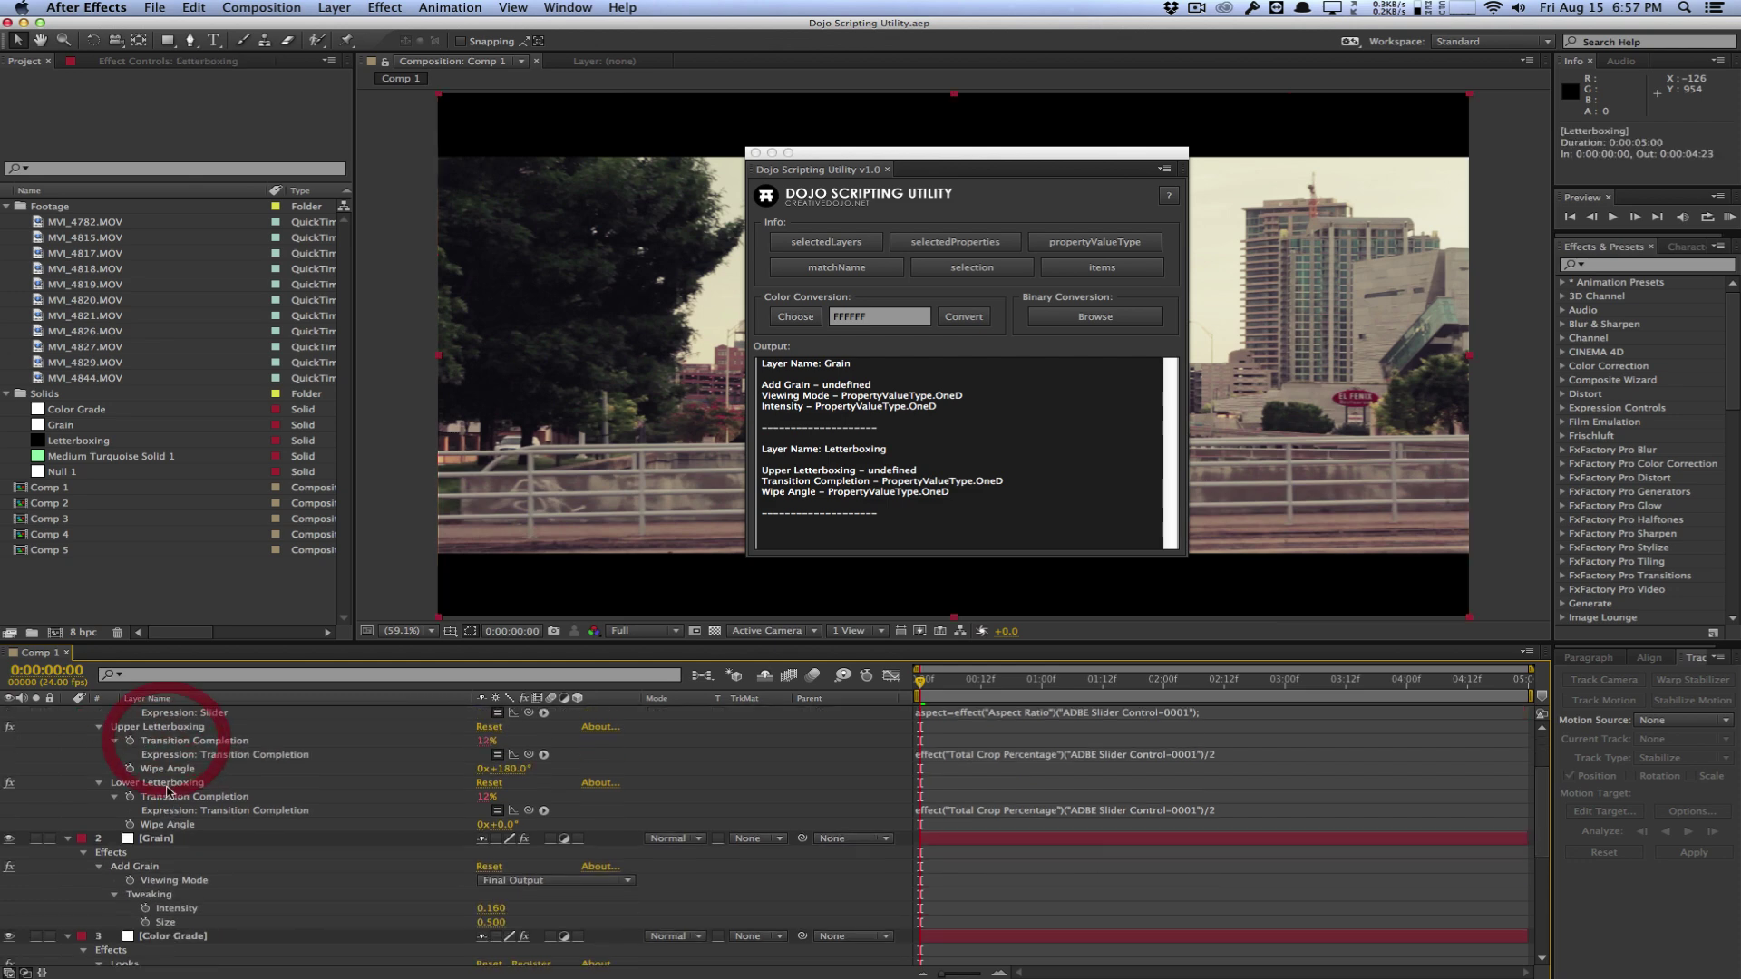
pyautogui.click(137, 853)
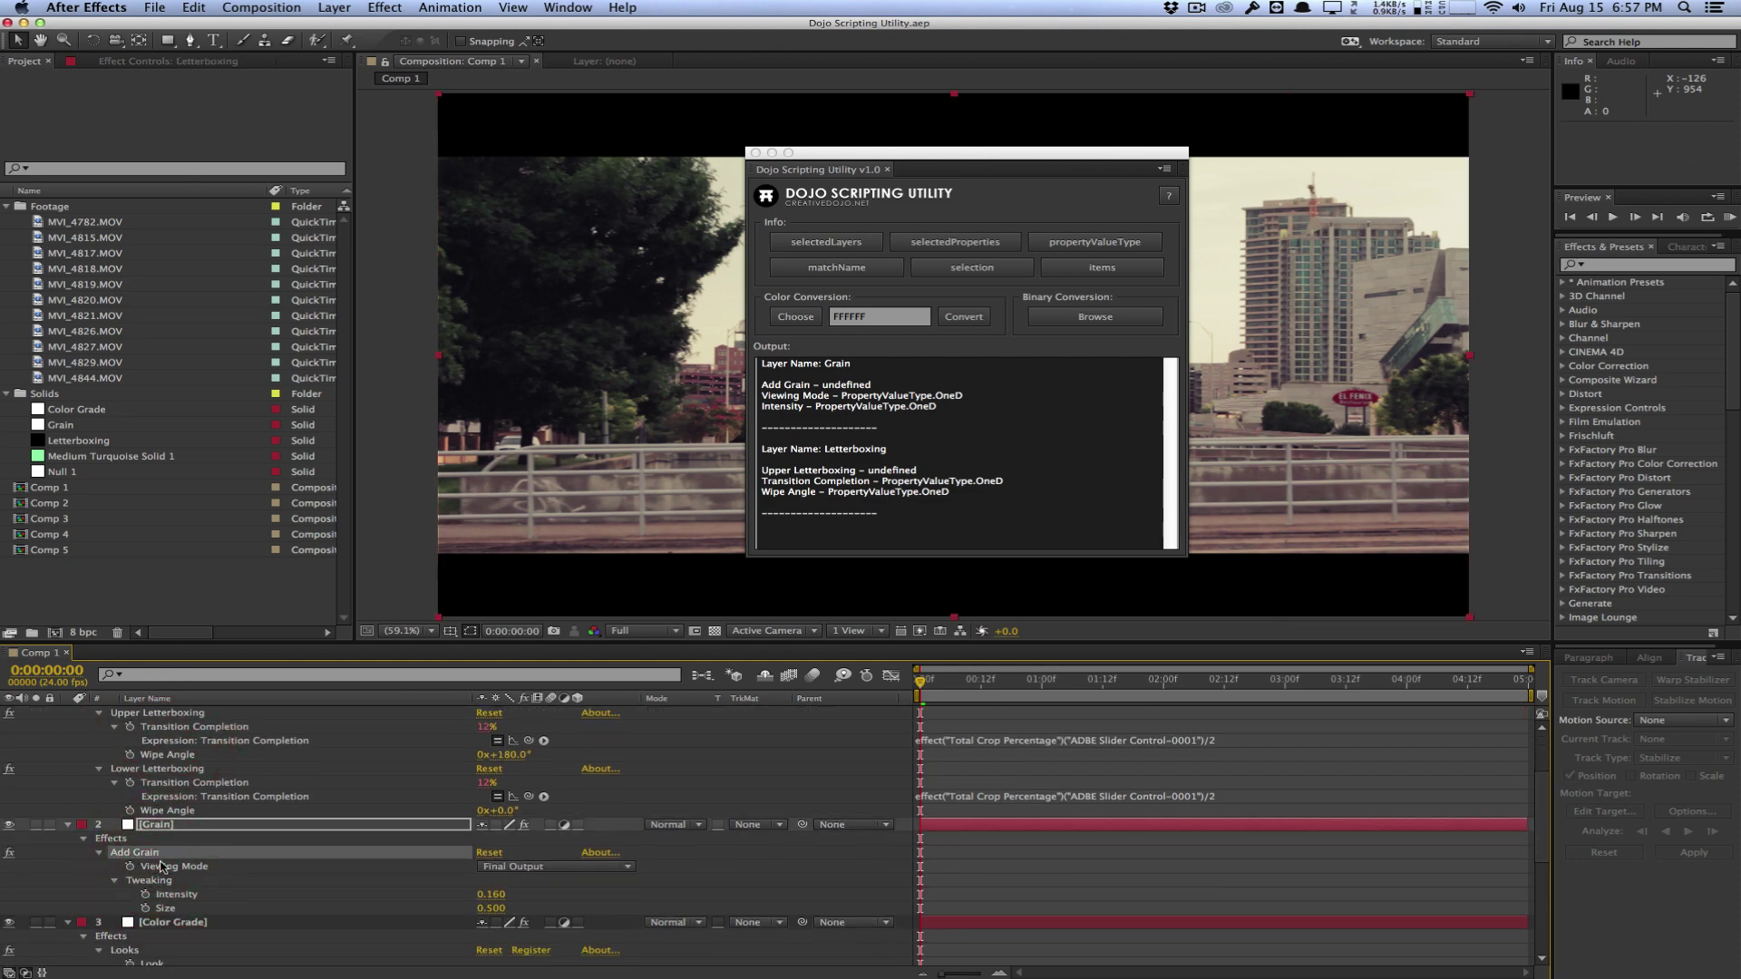
pyautogui.keyDown('super'); pyautogui.click(158, 769); pyautogui.keyUp('super')
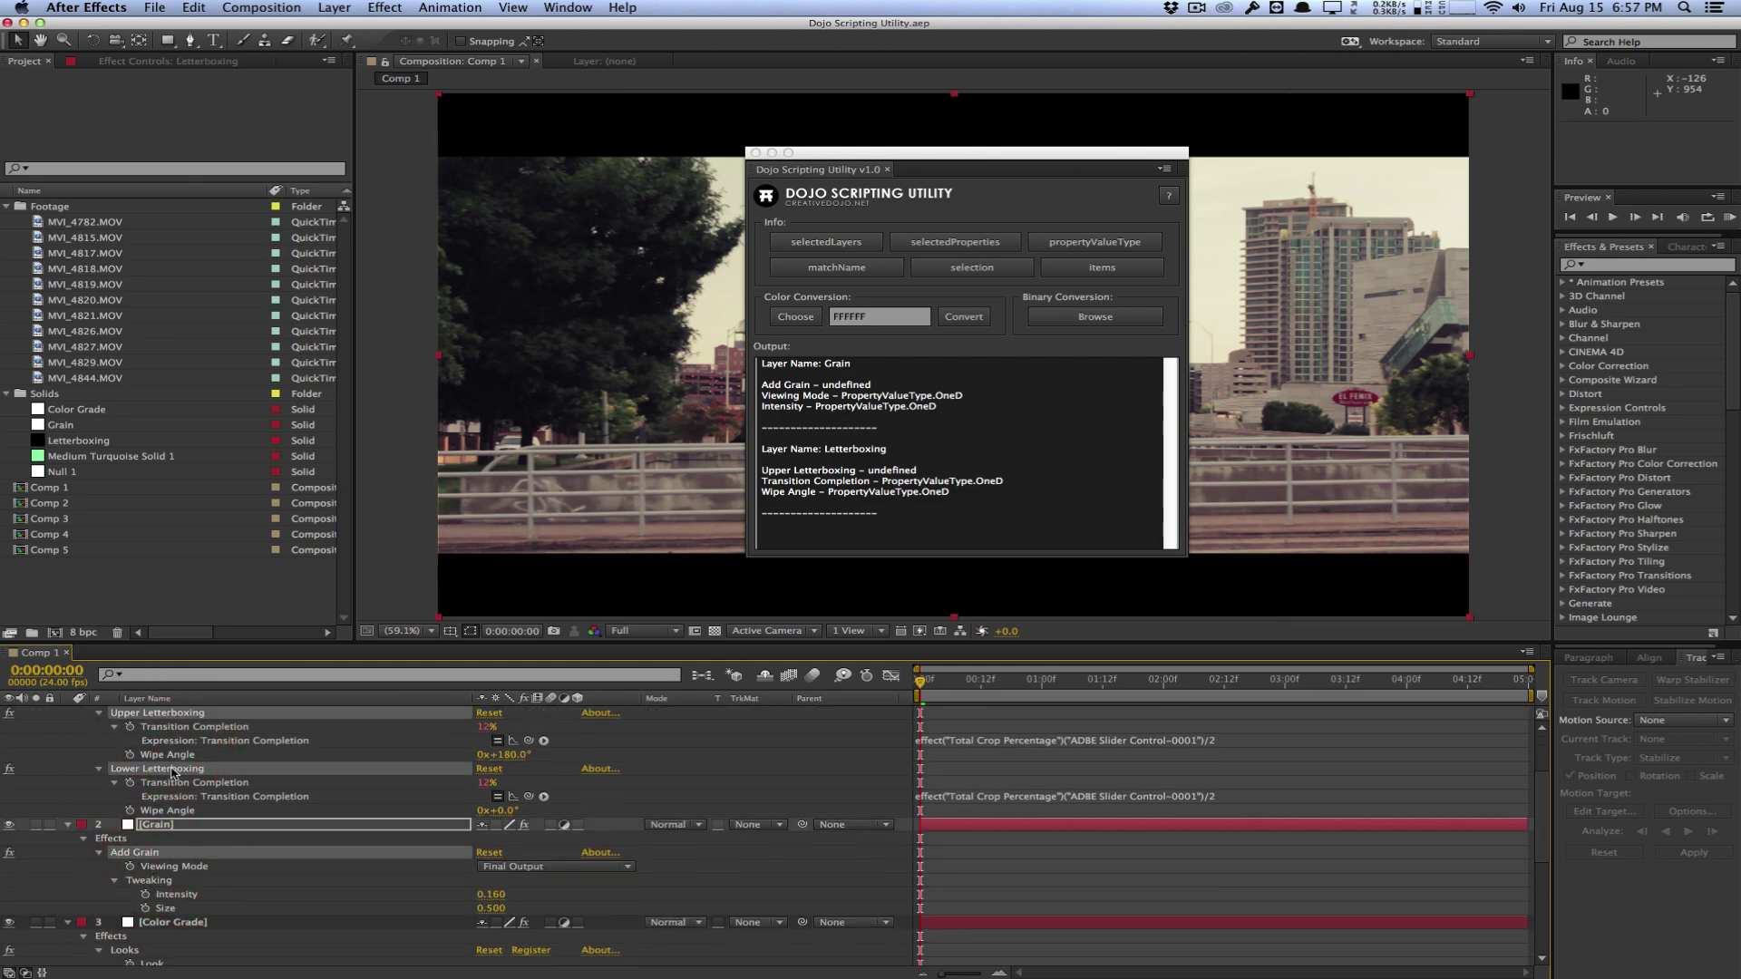
pyautogui.click(832, 267)
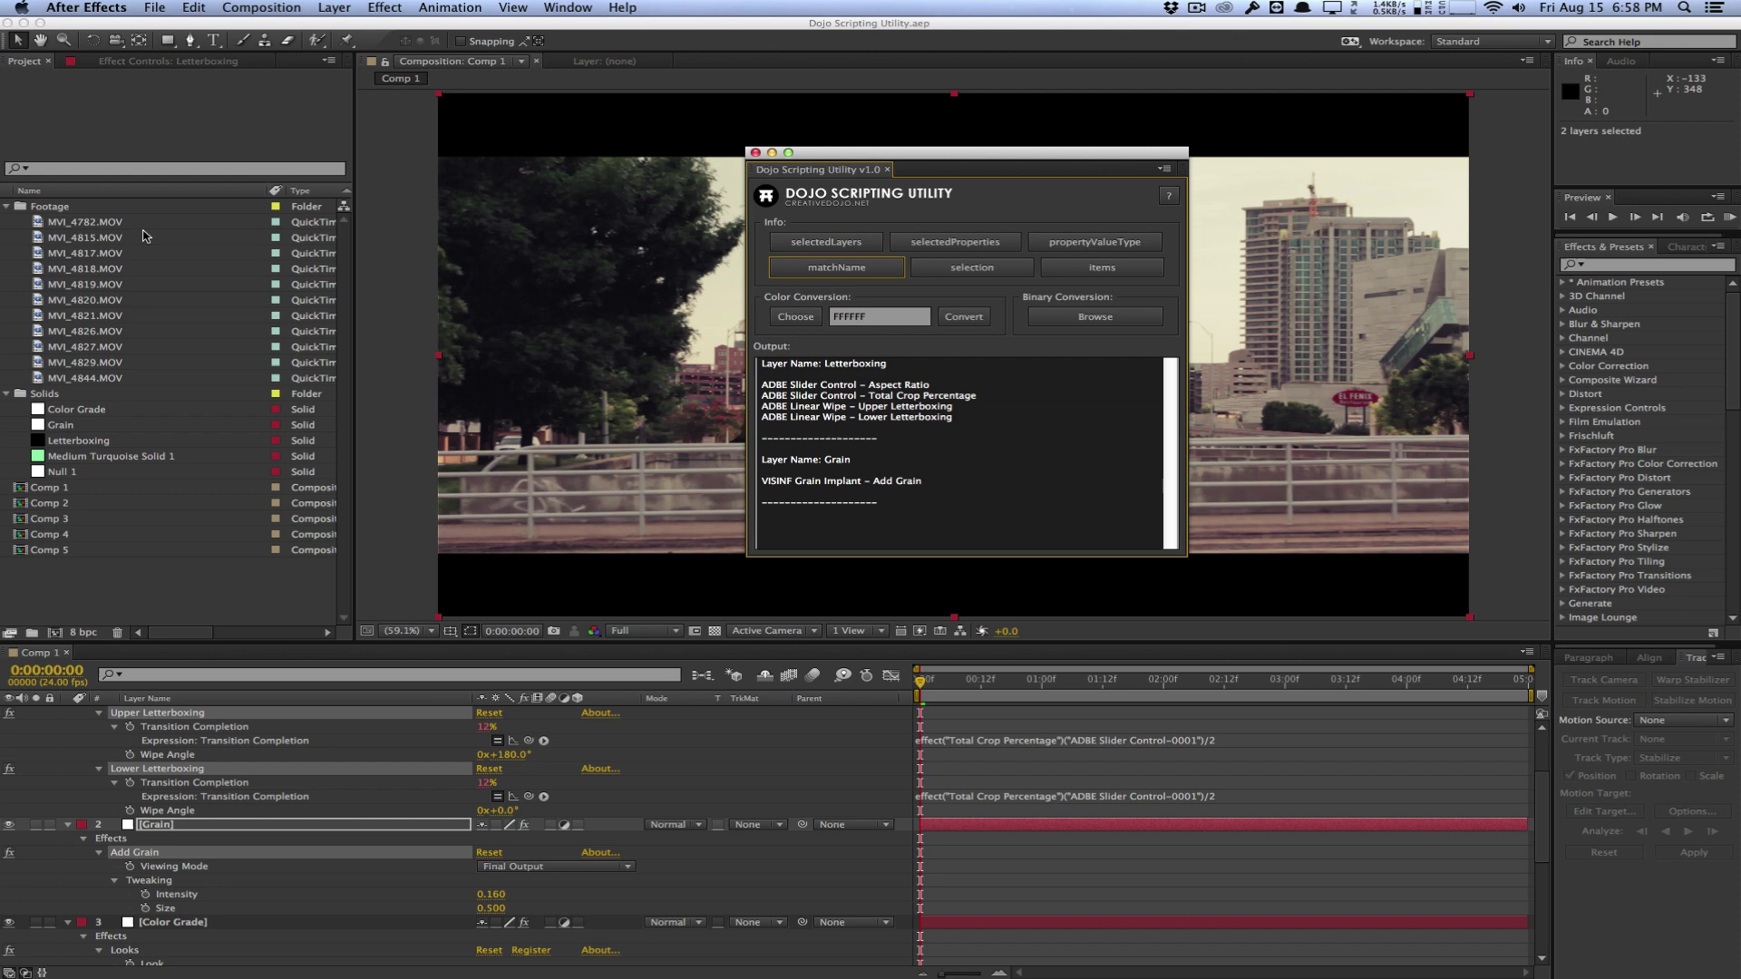
# - List the selected MVI_4782–MVI_4829 footage, Grain, Comp 2 and Comp 5, then deselect them
pyautogui.click(93, 221)
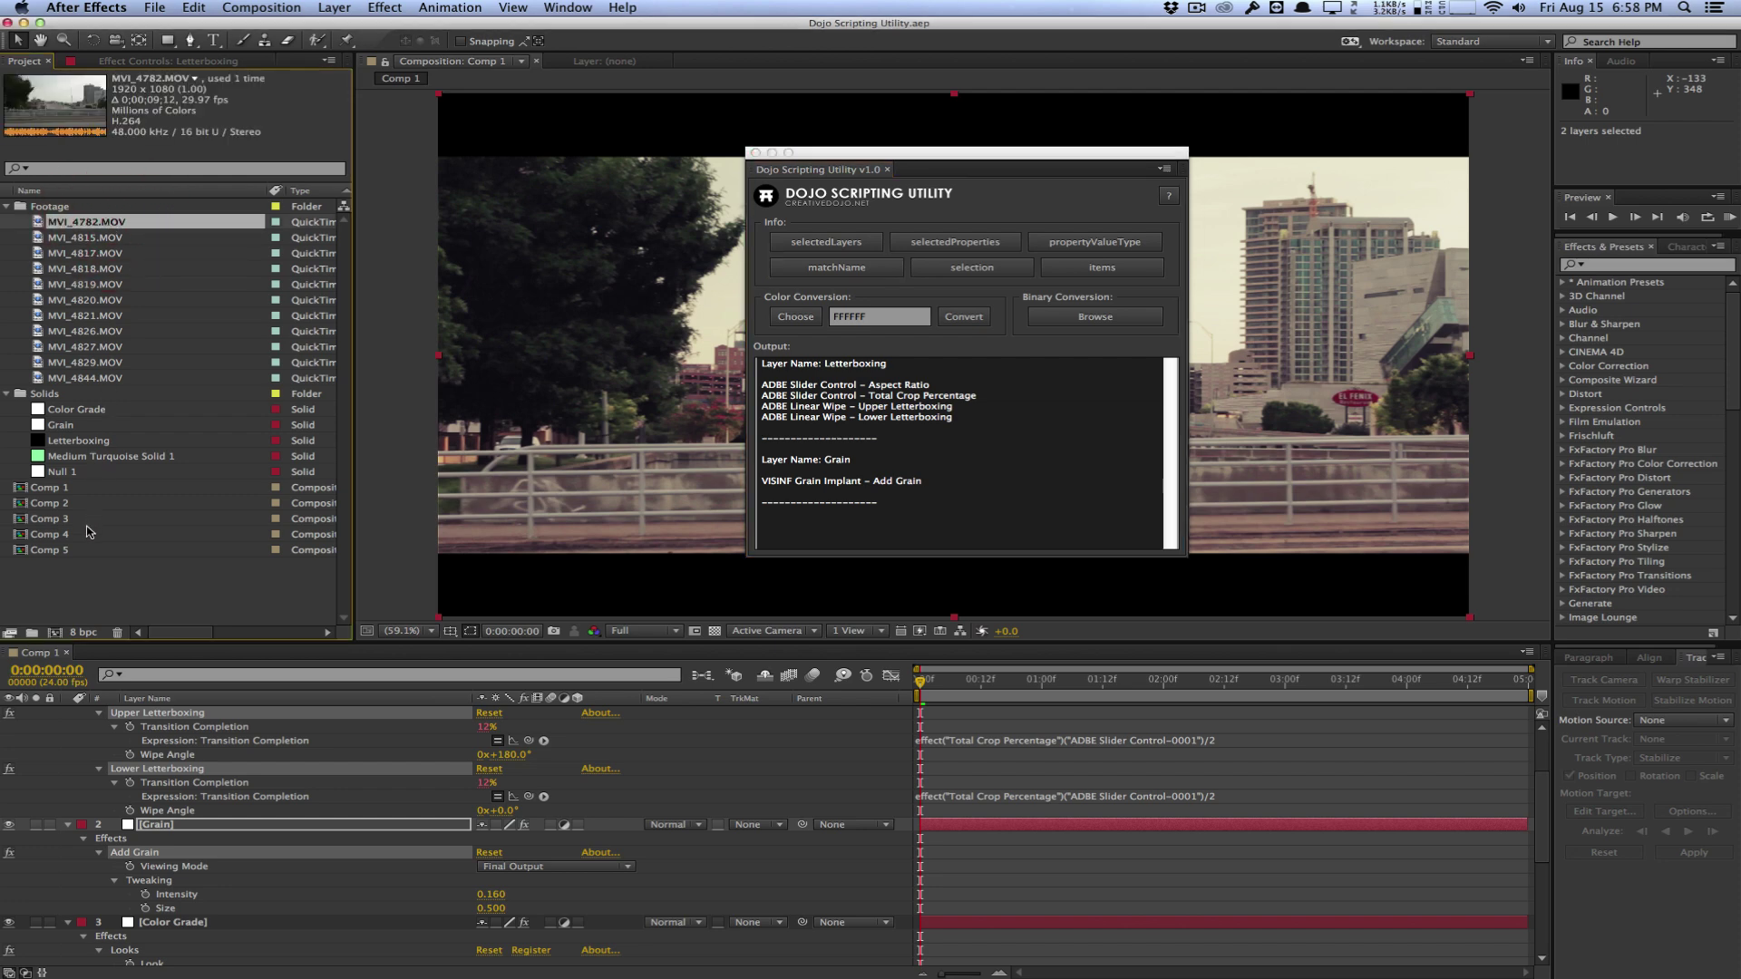
pyautogui.keyDown('shift'); pyautogui.click(90, 362); pyautogui.keyUp('shift')
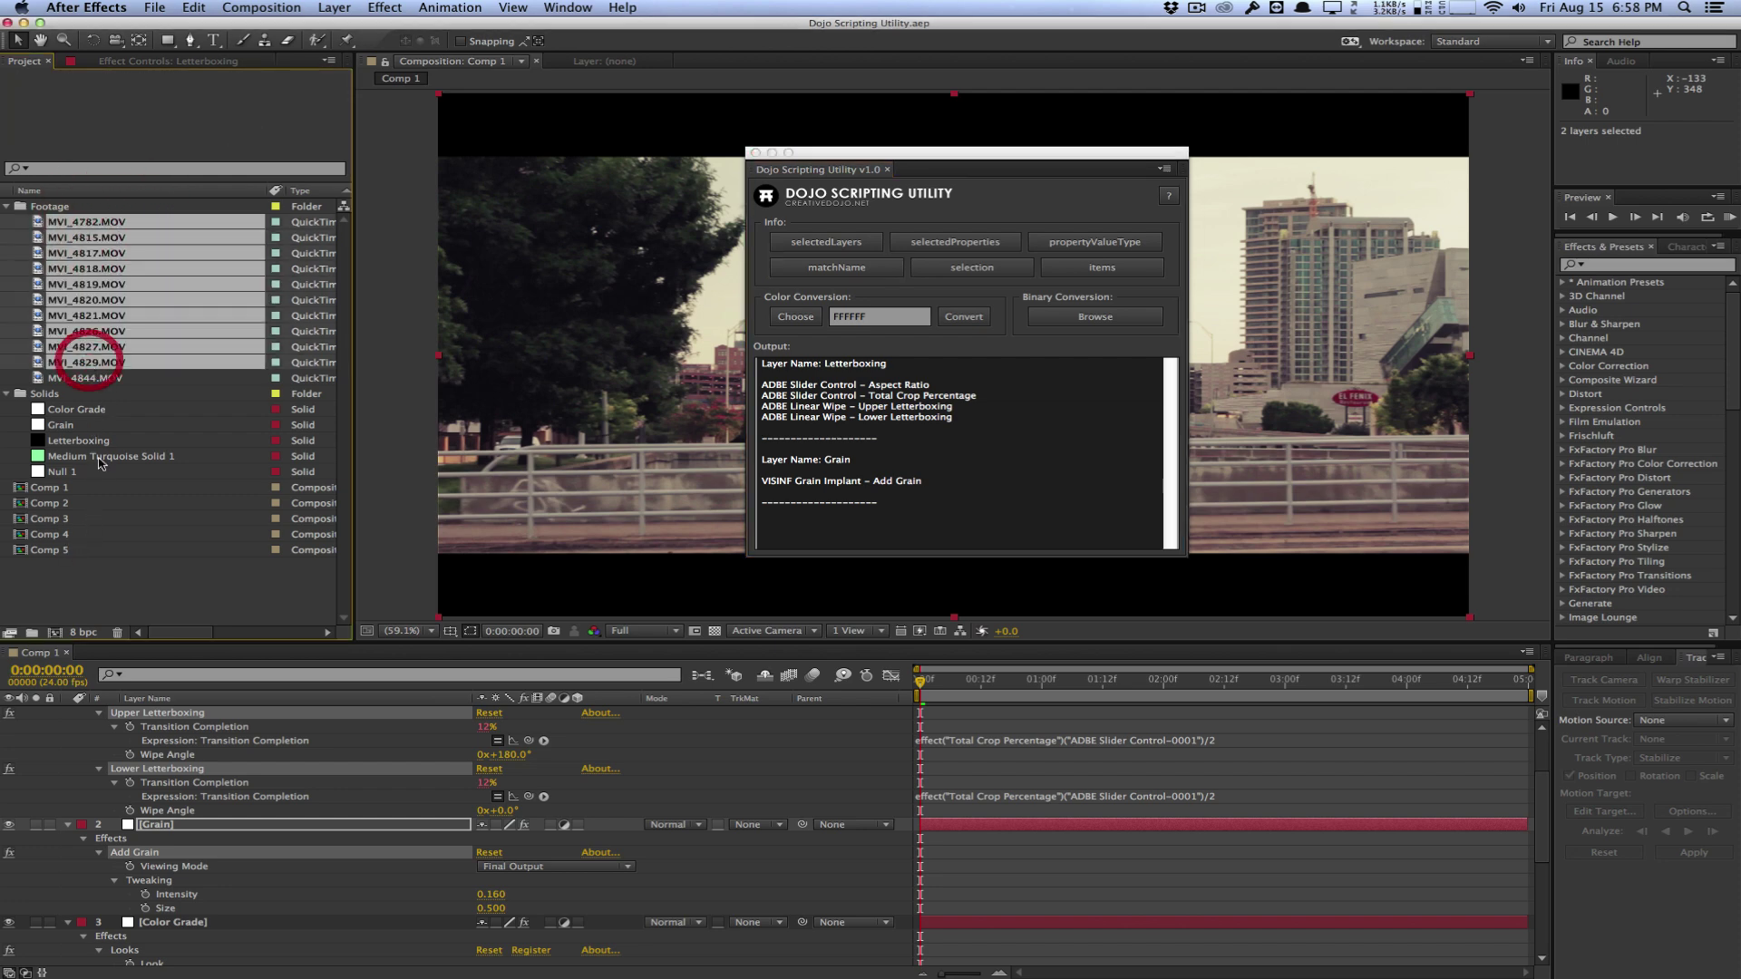
pyautogui.keyDown('super'); pyautogui.click(61, 503); pyautogui.keyUp('super')
pyautogui.keyDown('super'); pyautogui.click(61, 550); pyautogui.keyUp('super')
pyautogui.keyDown('super'); pyautogui.click(70, 425); pyautogui.keyUp('super')
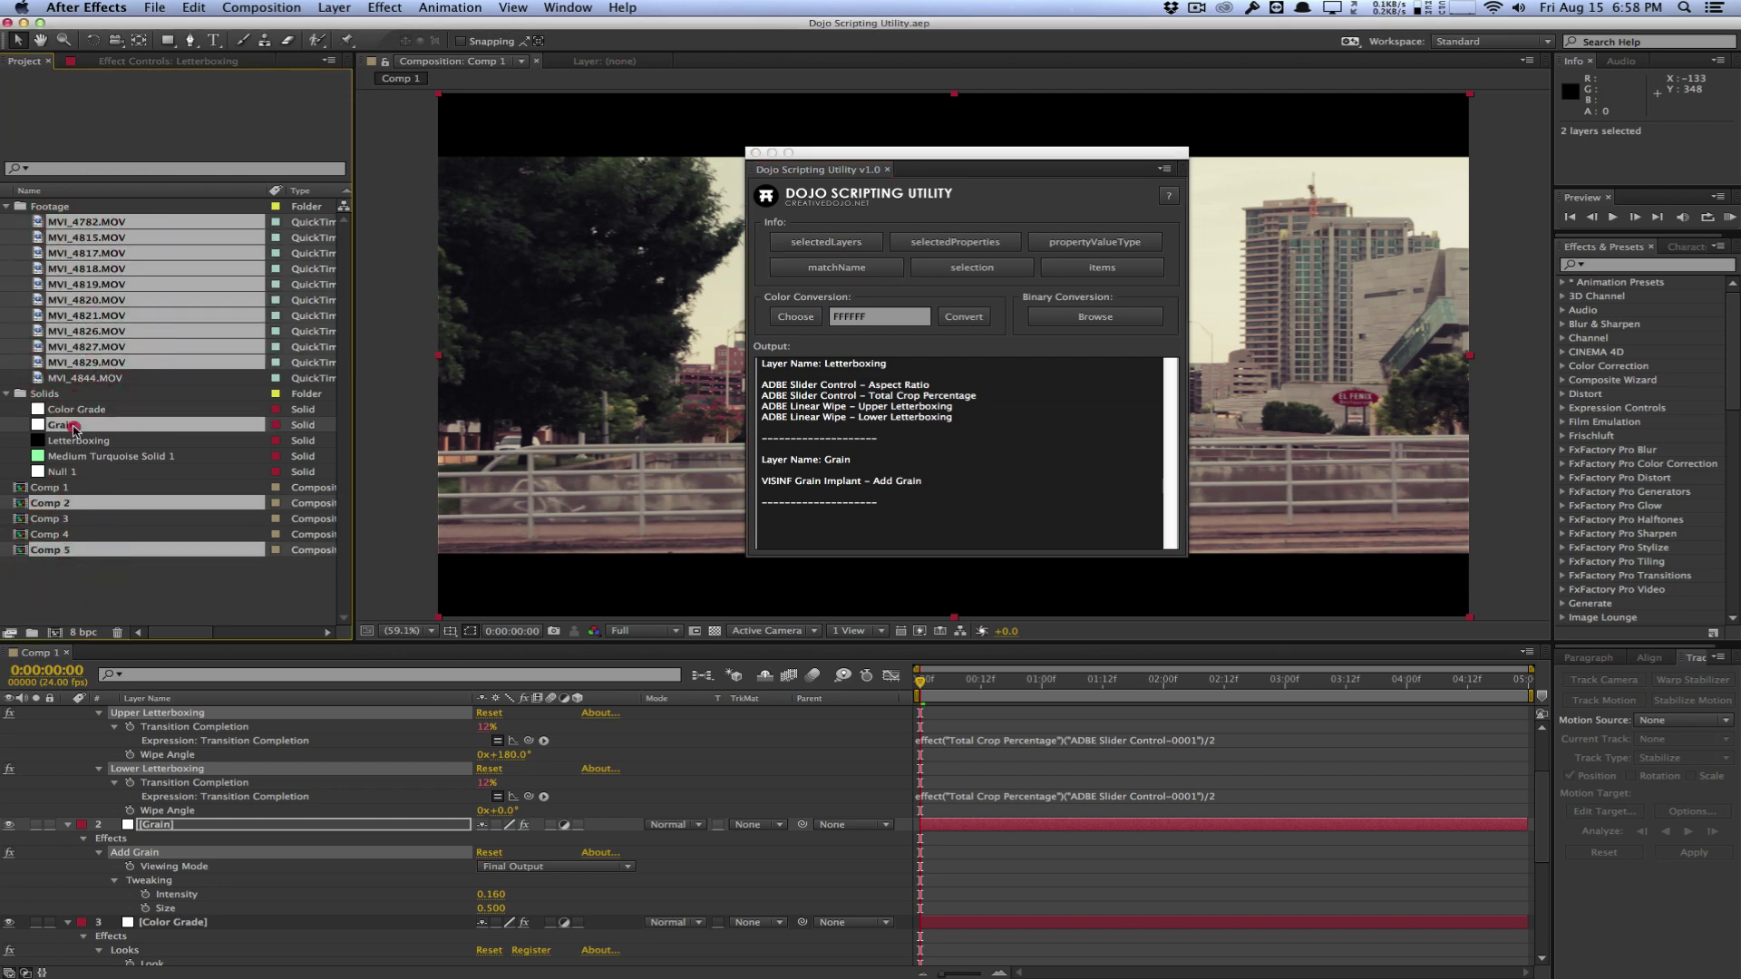
pyautogui.click(972, 267)
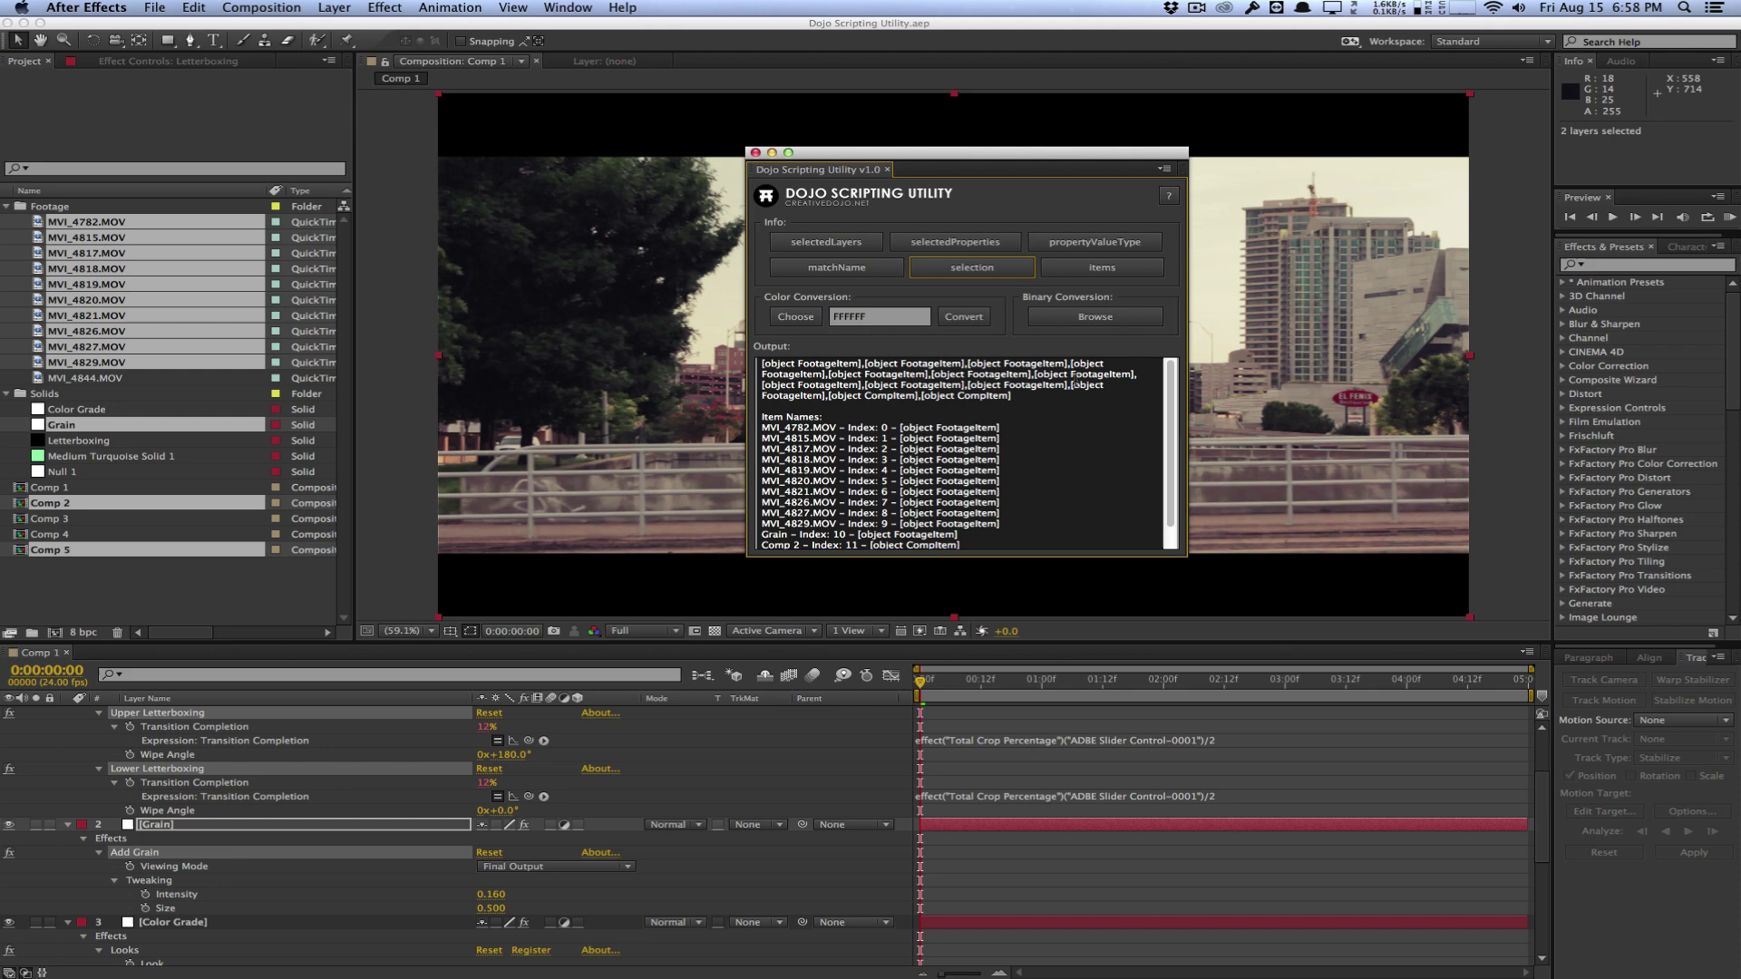
pyautogui.scroll(-2, 794, 409)
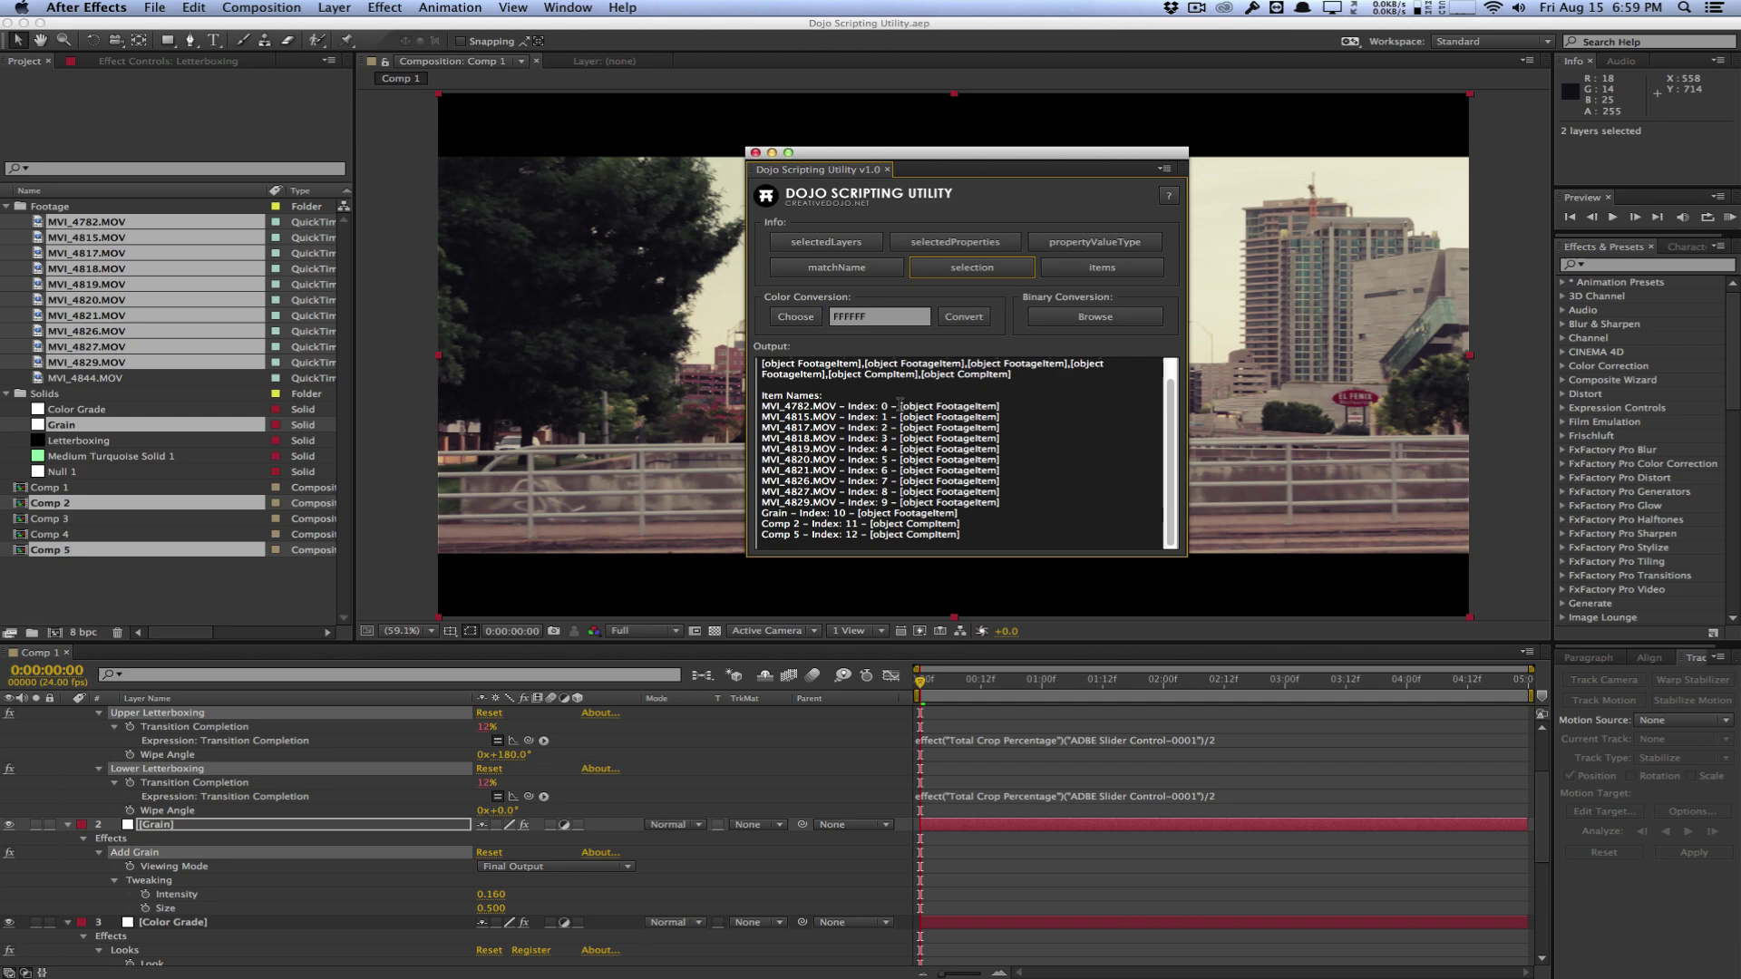
pyautogui.scroll(-1, 901, 404)
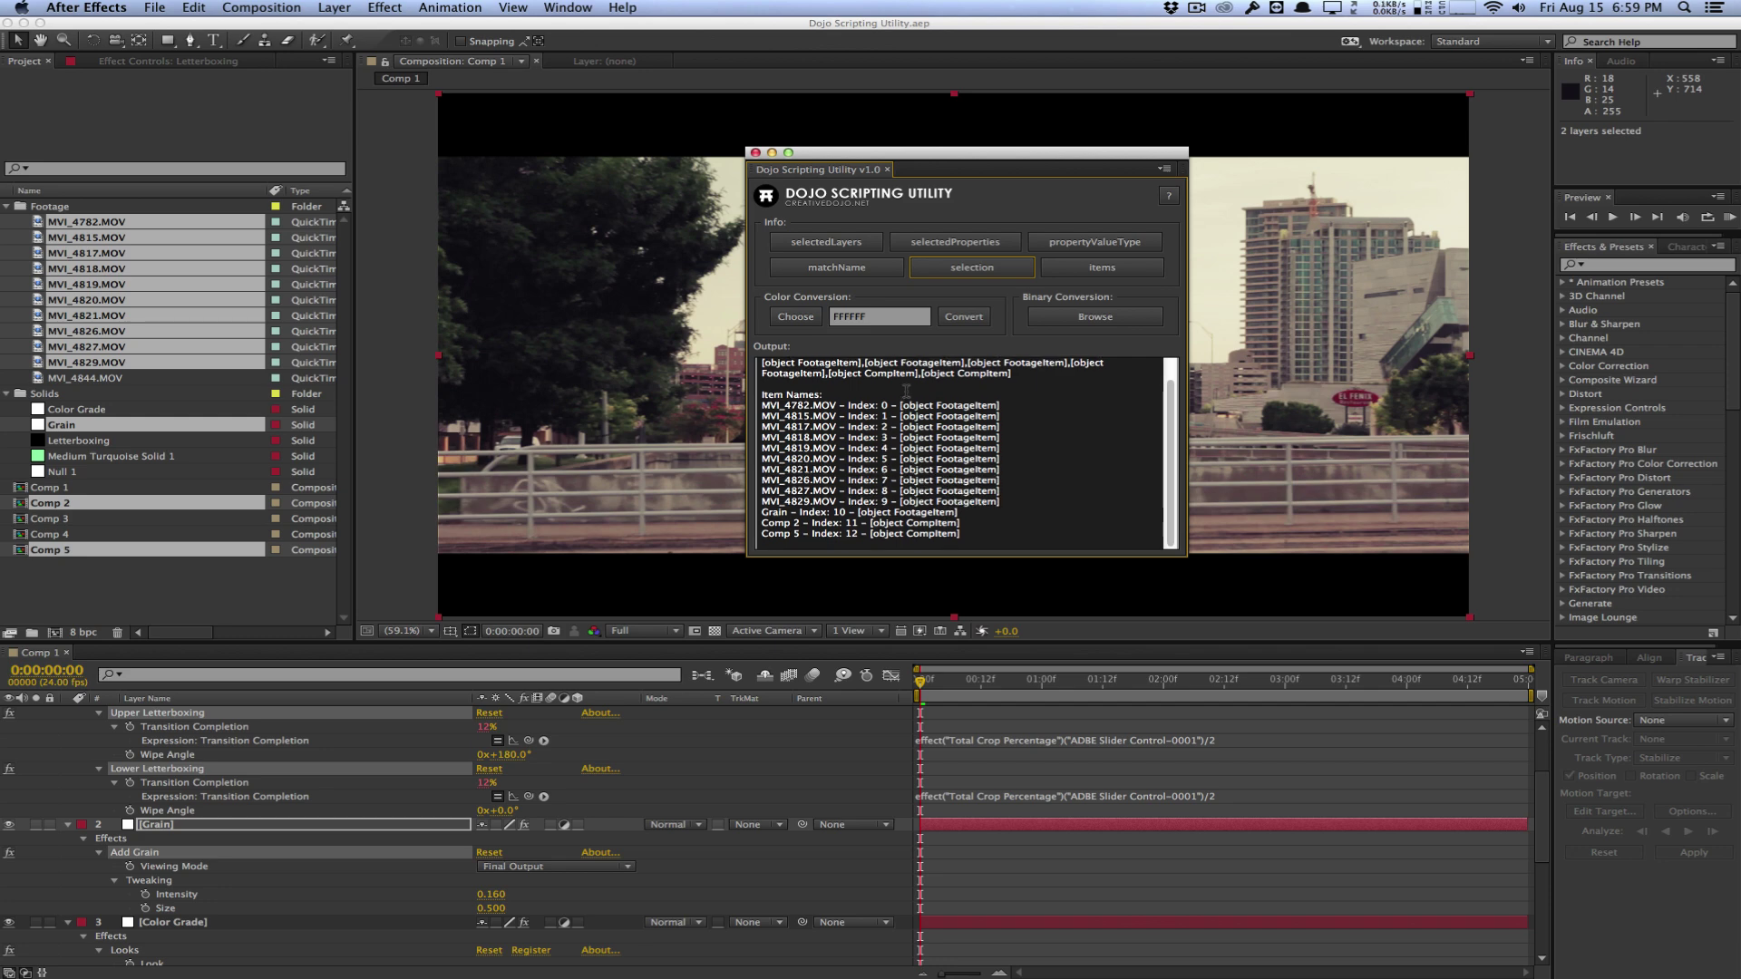
pyautogui.scroll(1, 900, 511)
pyautogui.scroll(1, 902, 512)
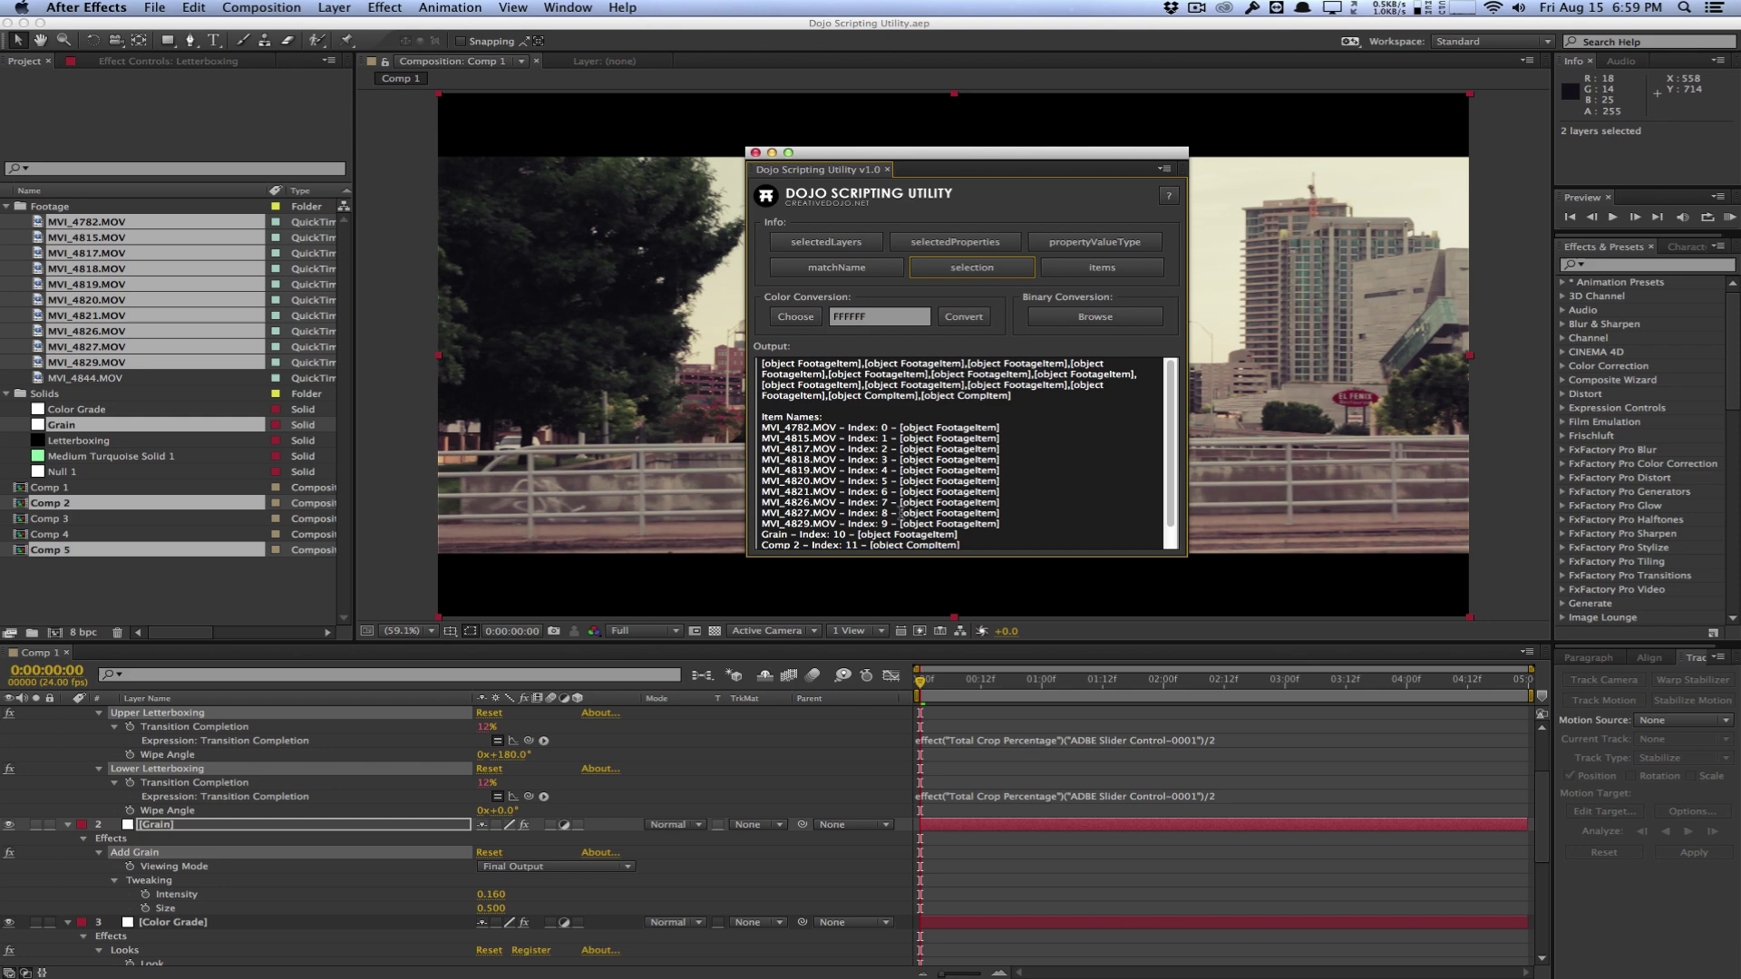
pyautogui.click(319, 600)
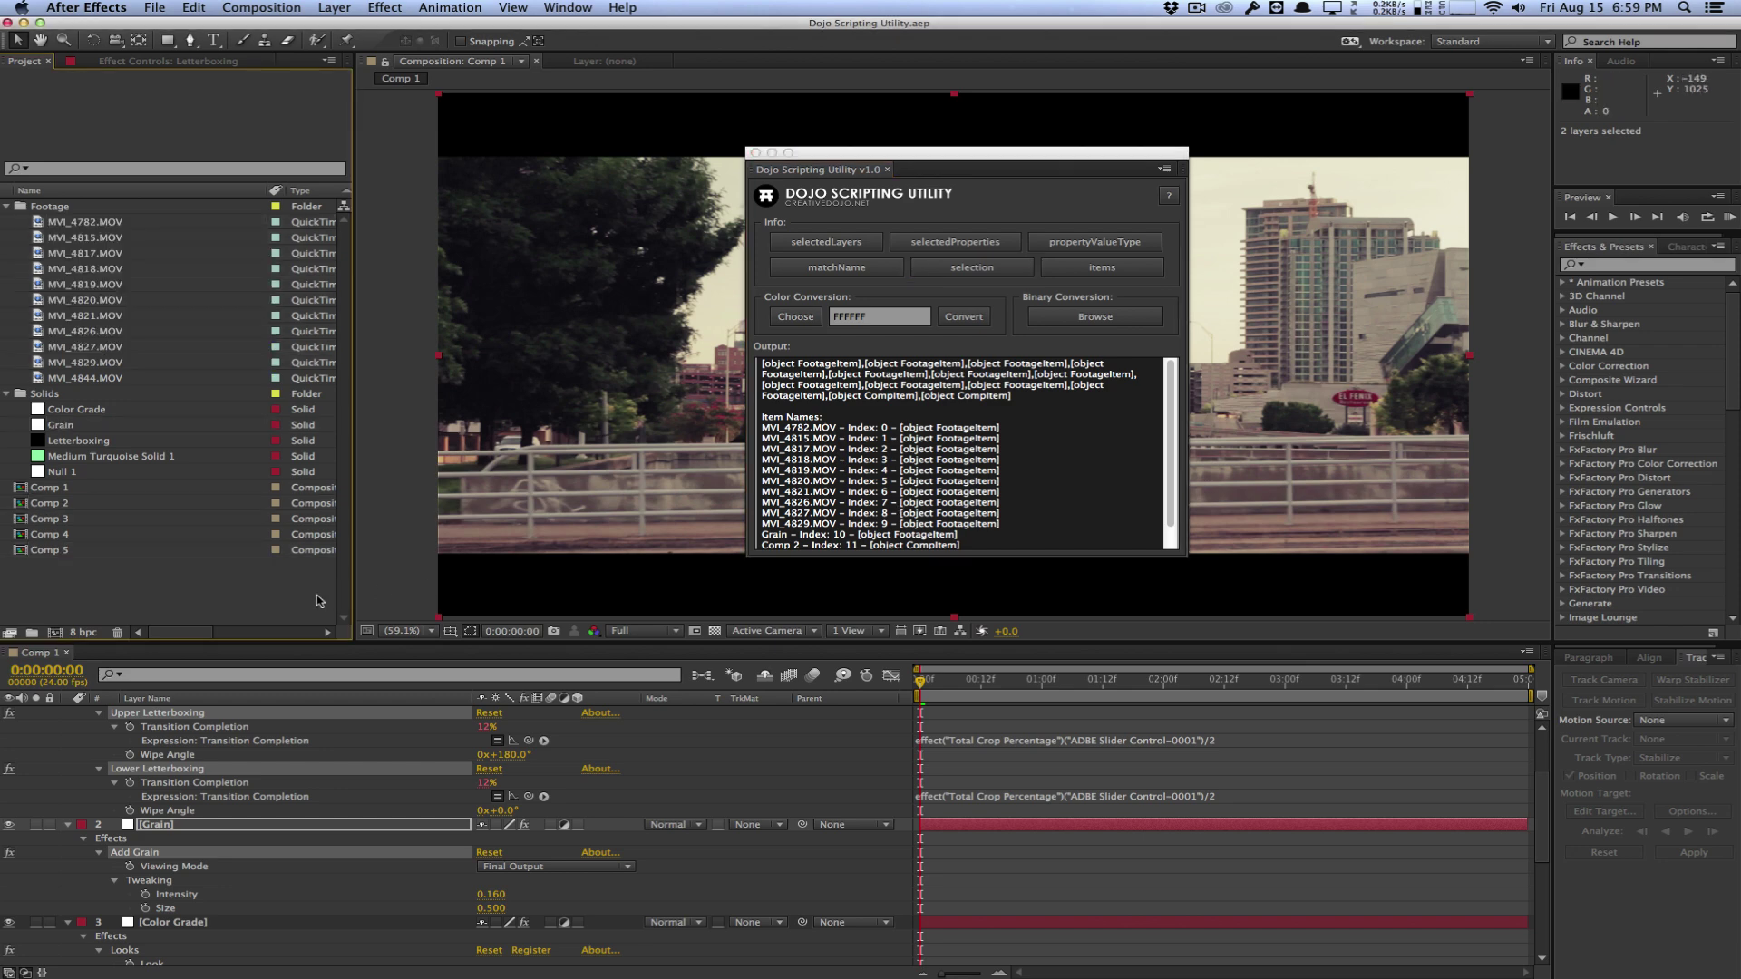
# - List every project item with its index using the items button
pyautogui.click(1094, 269)
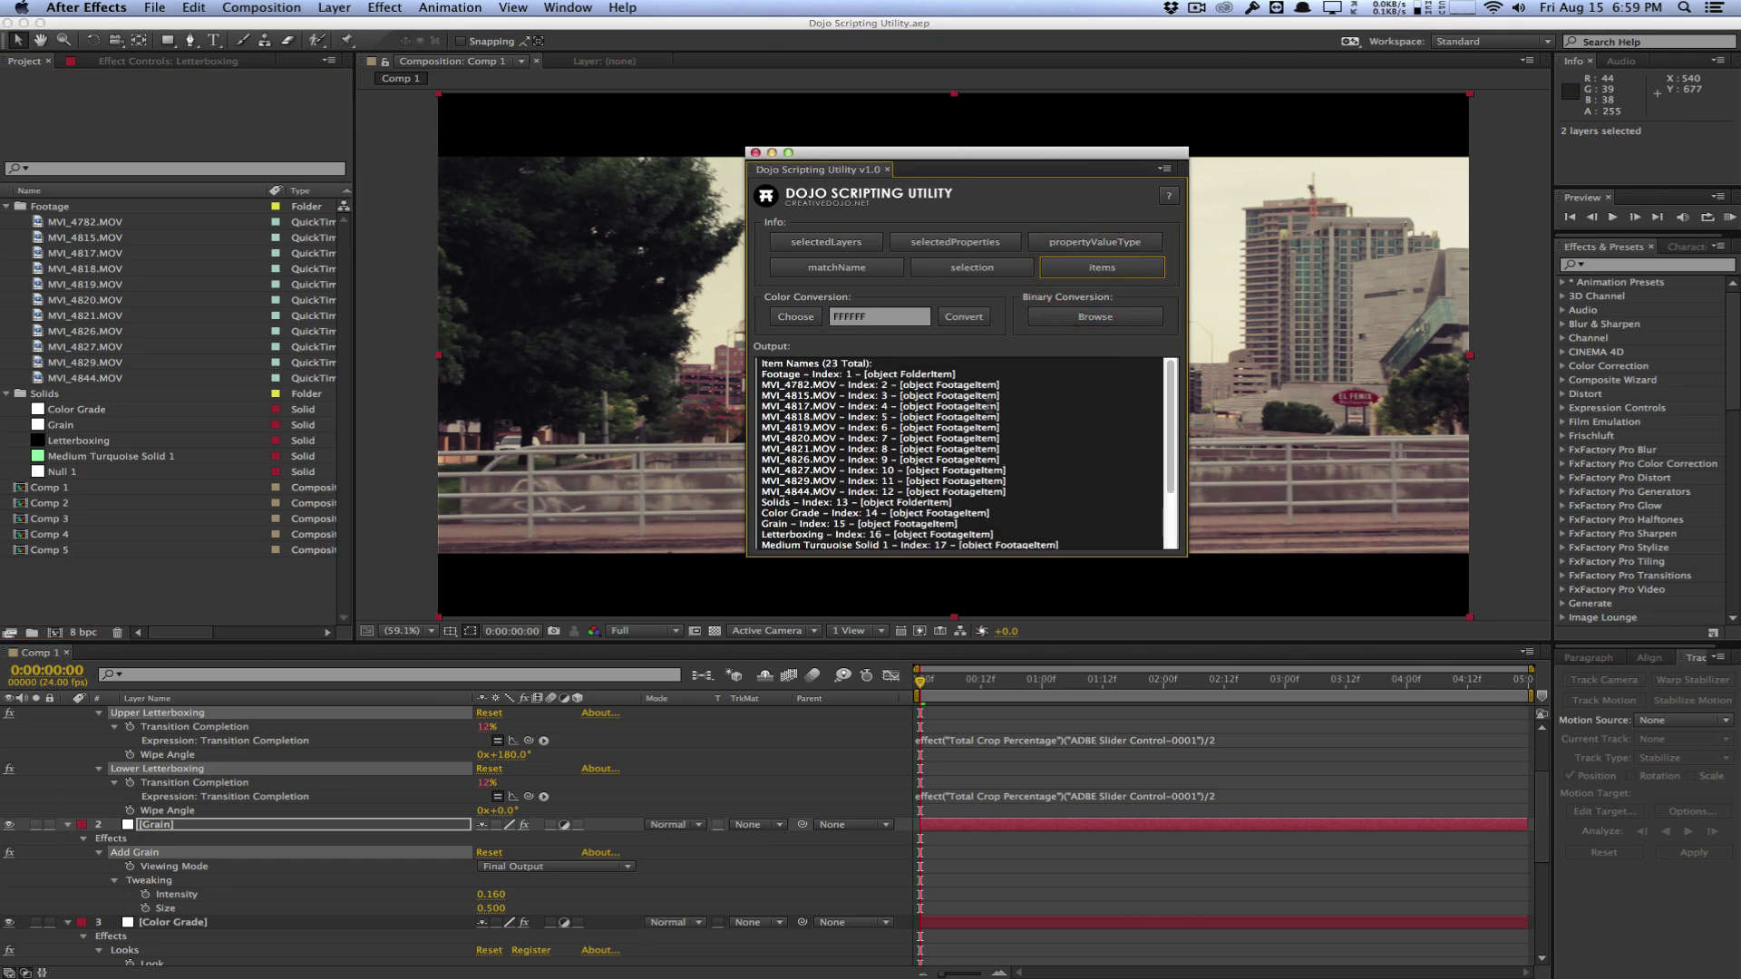
pyautogui.scroll(-3, 983, 404)
pyautogui.scroll(2, 984, 402)
# - Pick a pale yellow in the Colors window and view its values
pyautogui.click(793, 316)
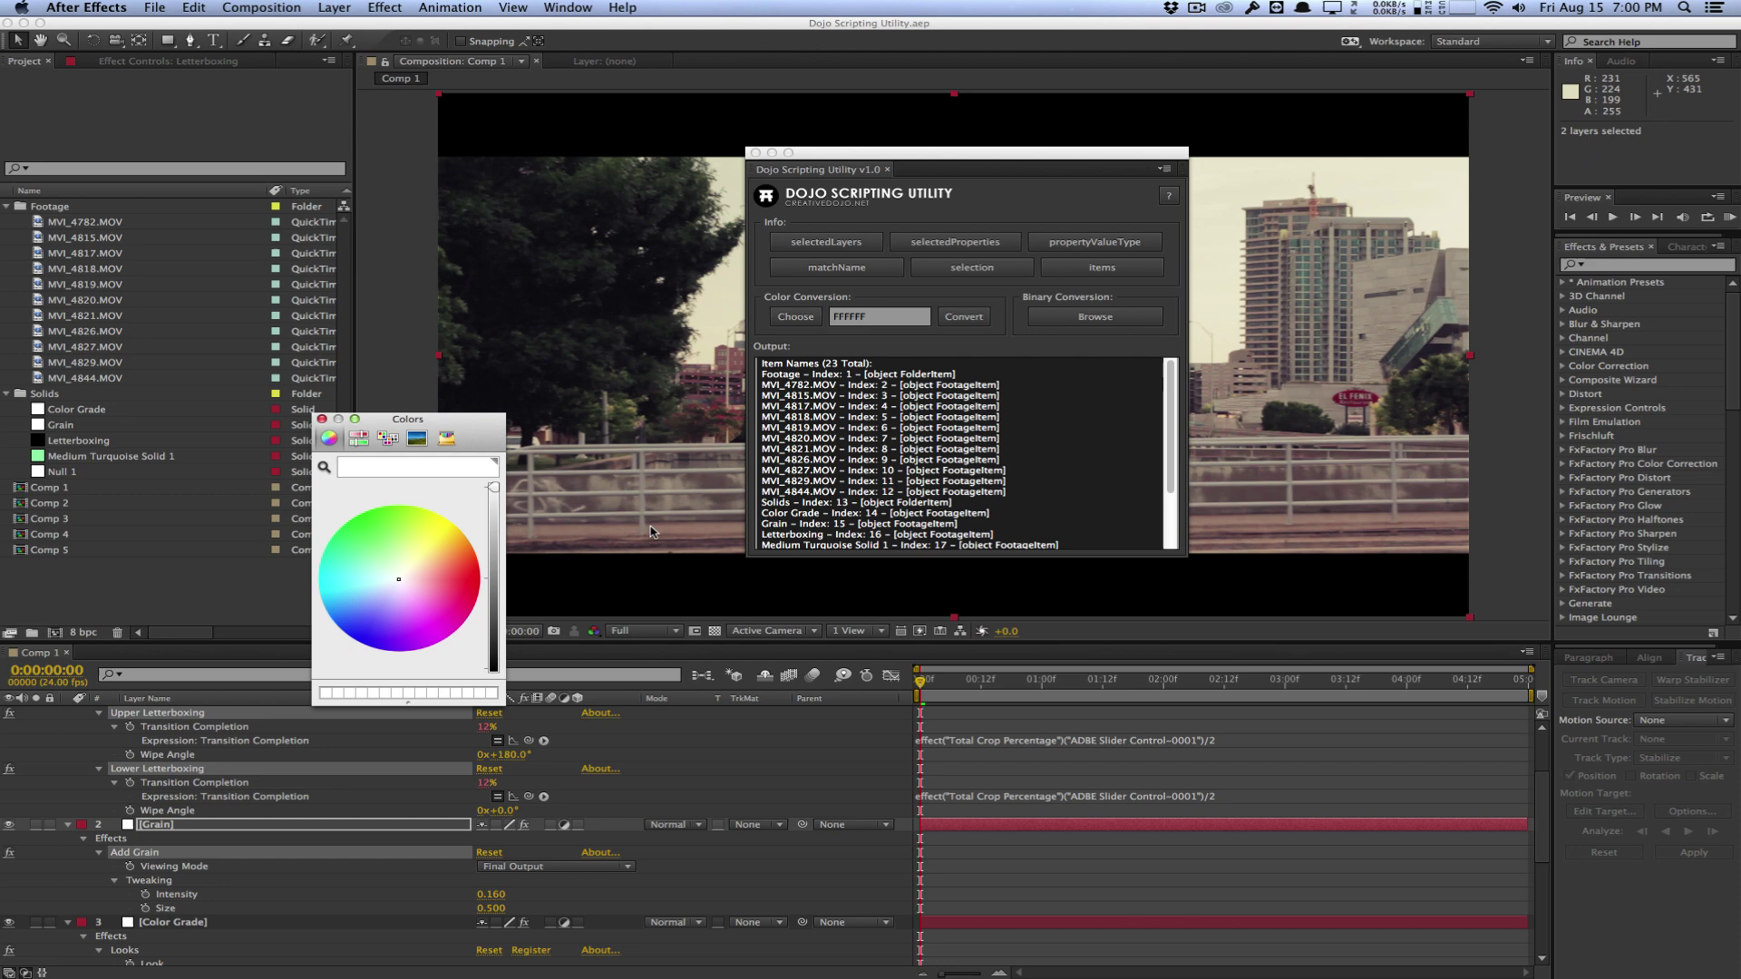
pyautogui.click(433, 559)
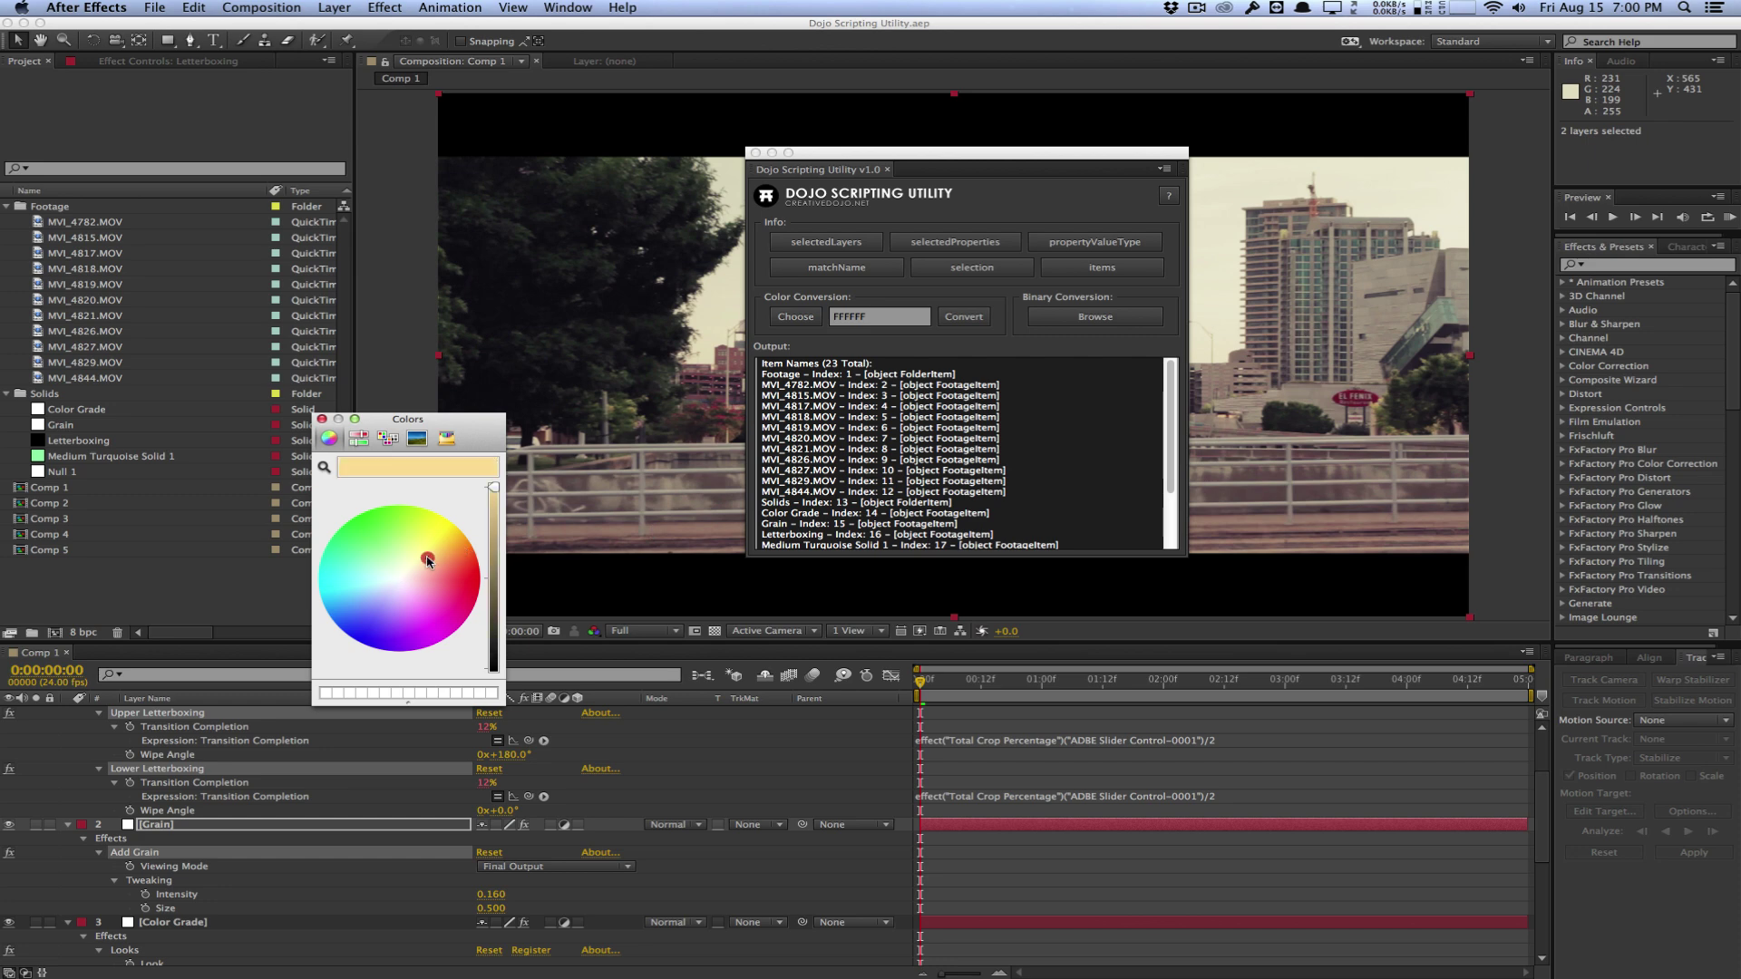
pyautogui.click(323, 419)
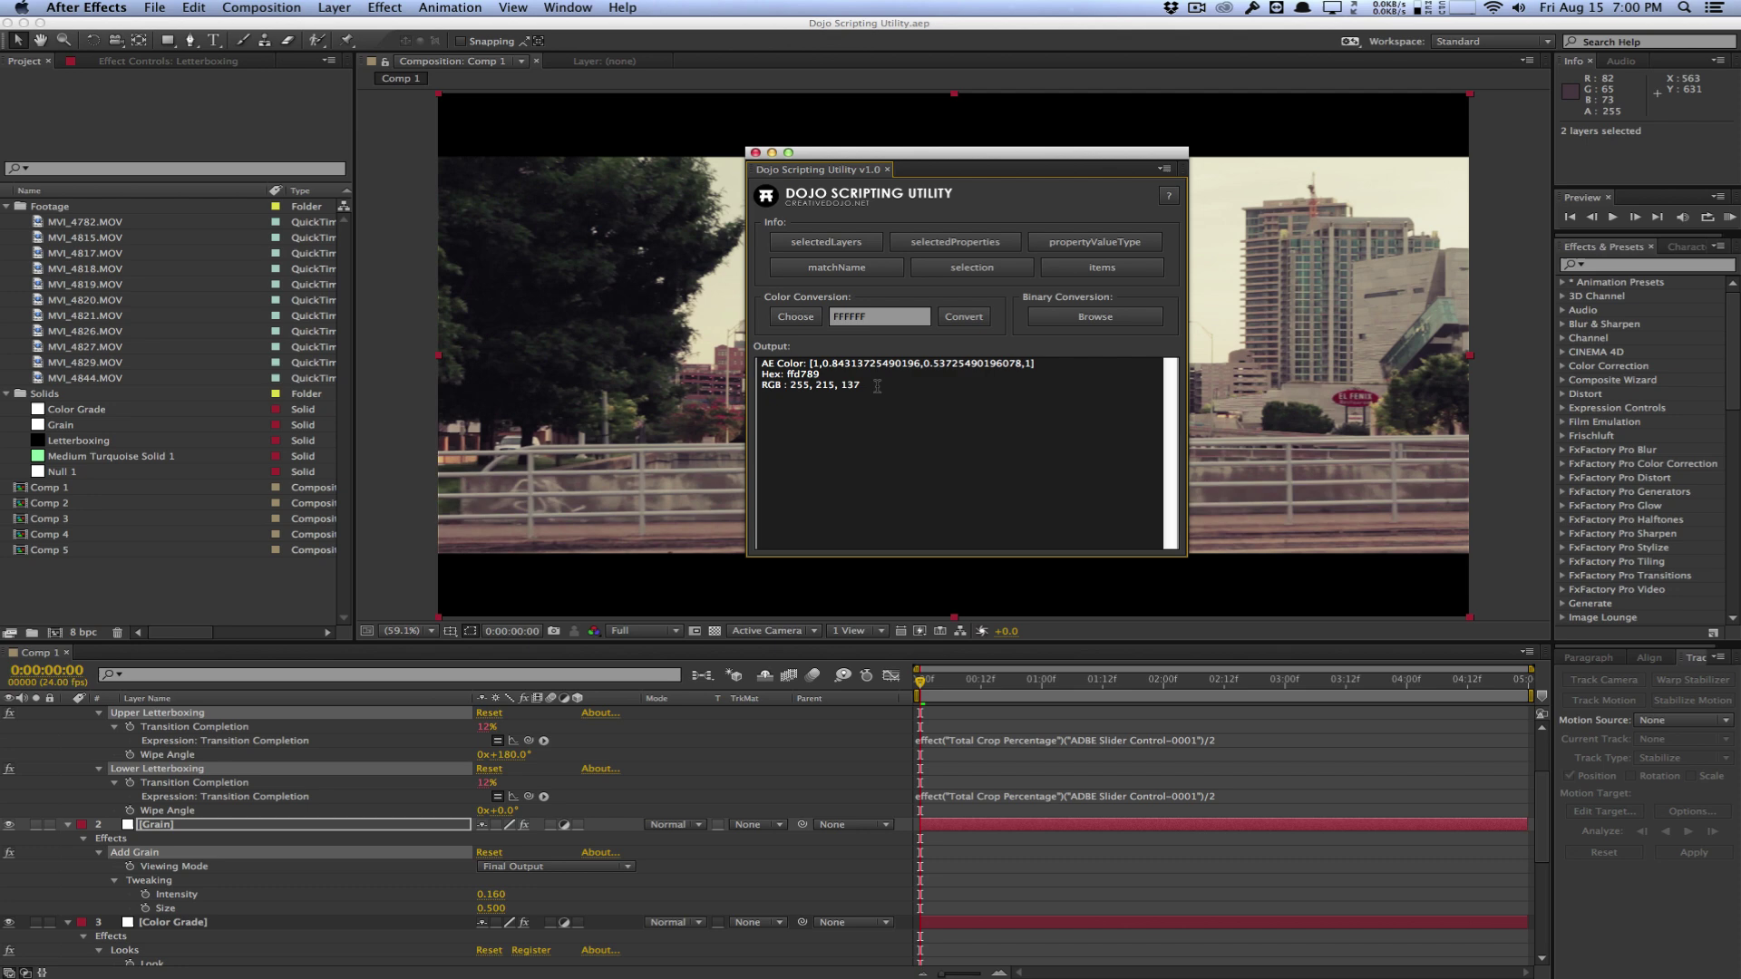
# - Convert hex 000000 to After Effects colour values
pyautogui.click(879, 319)
pyautogui.click(799, 319)
pyautogui.write('000')
pyautogui.write('000')
pyautogui.click(965, 315)
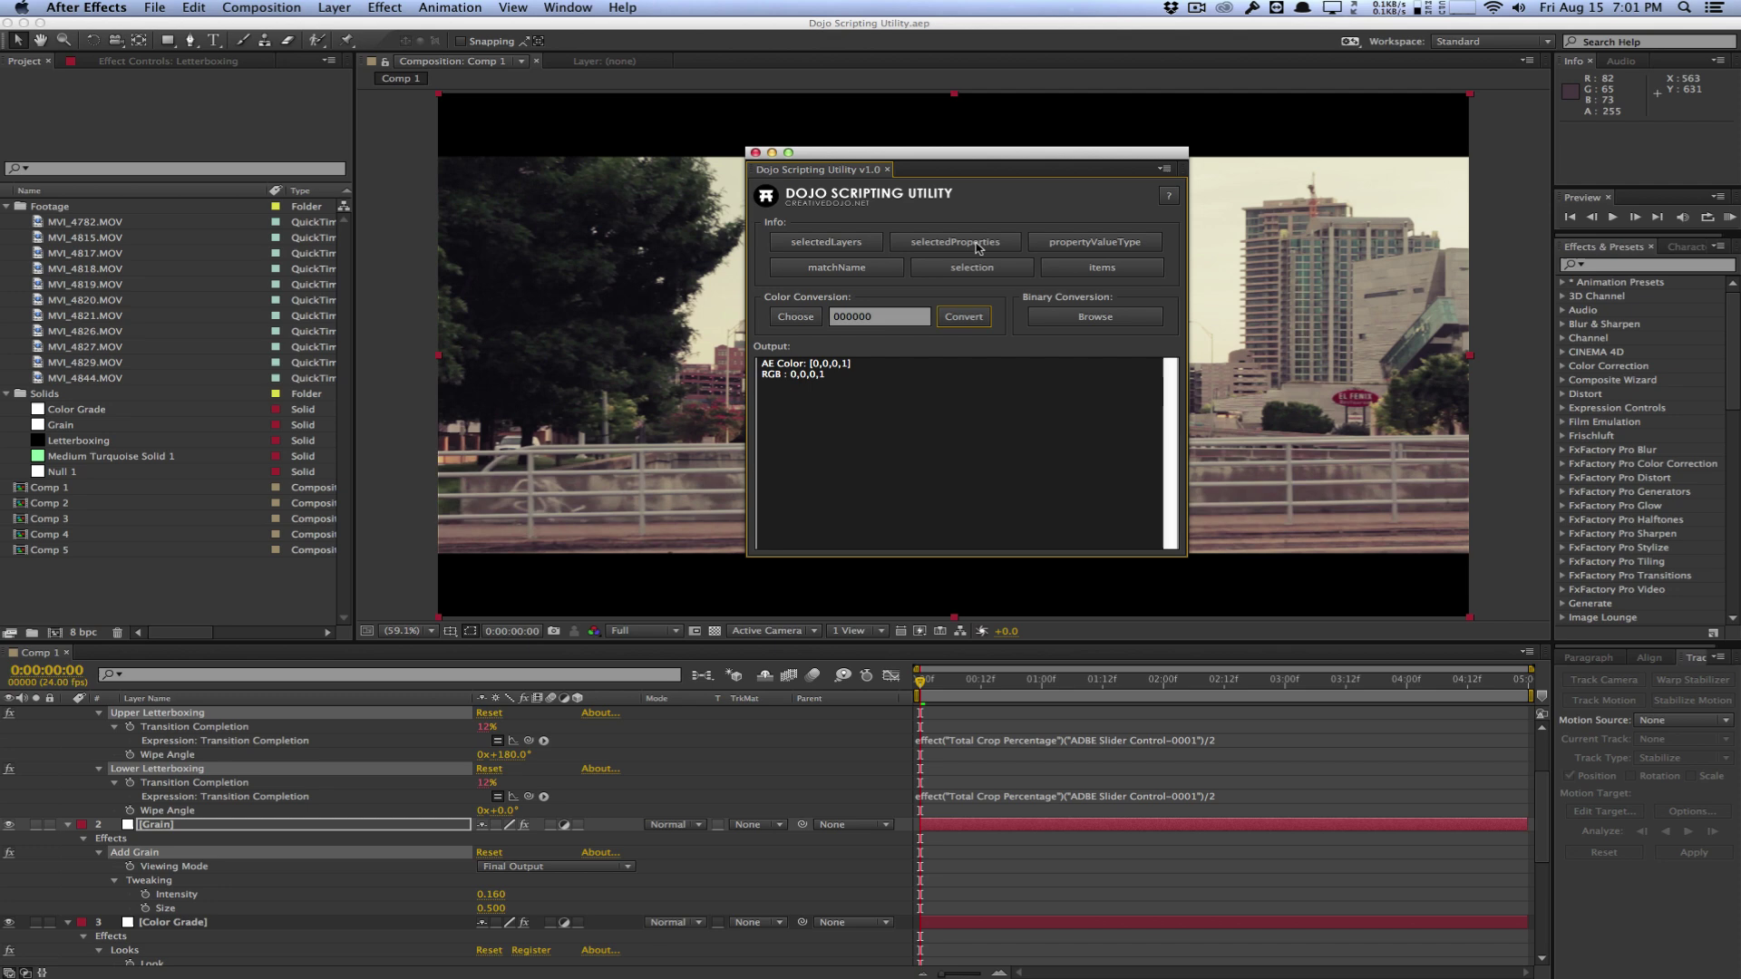
# - Load icon.png under Binary Conversion and review the resulting binary string
pyautogui.click(1074, 317)
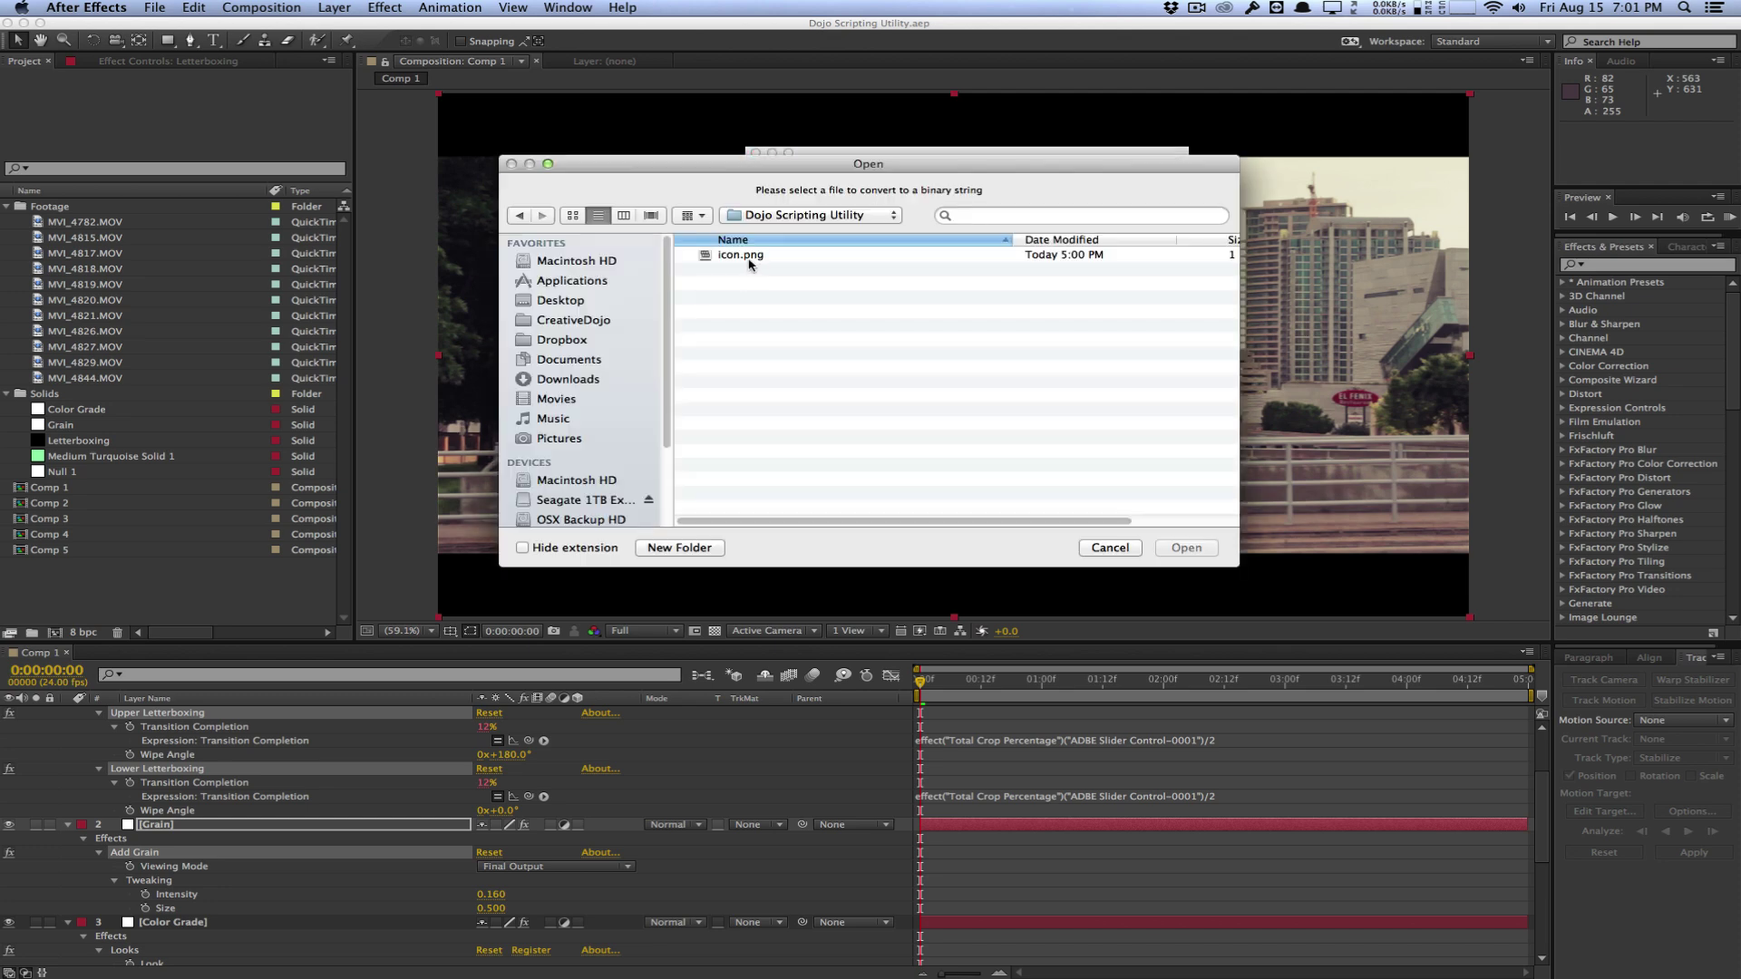
pyautogui.click(747, 256)
pyautogui.click(1186, 547)
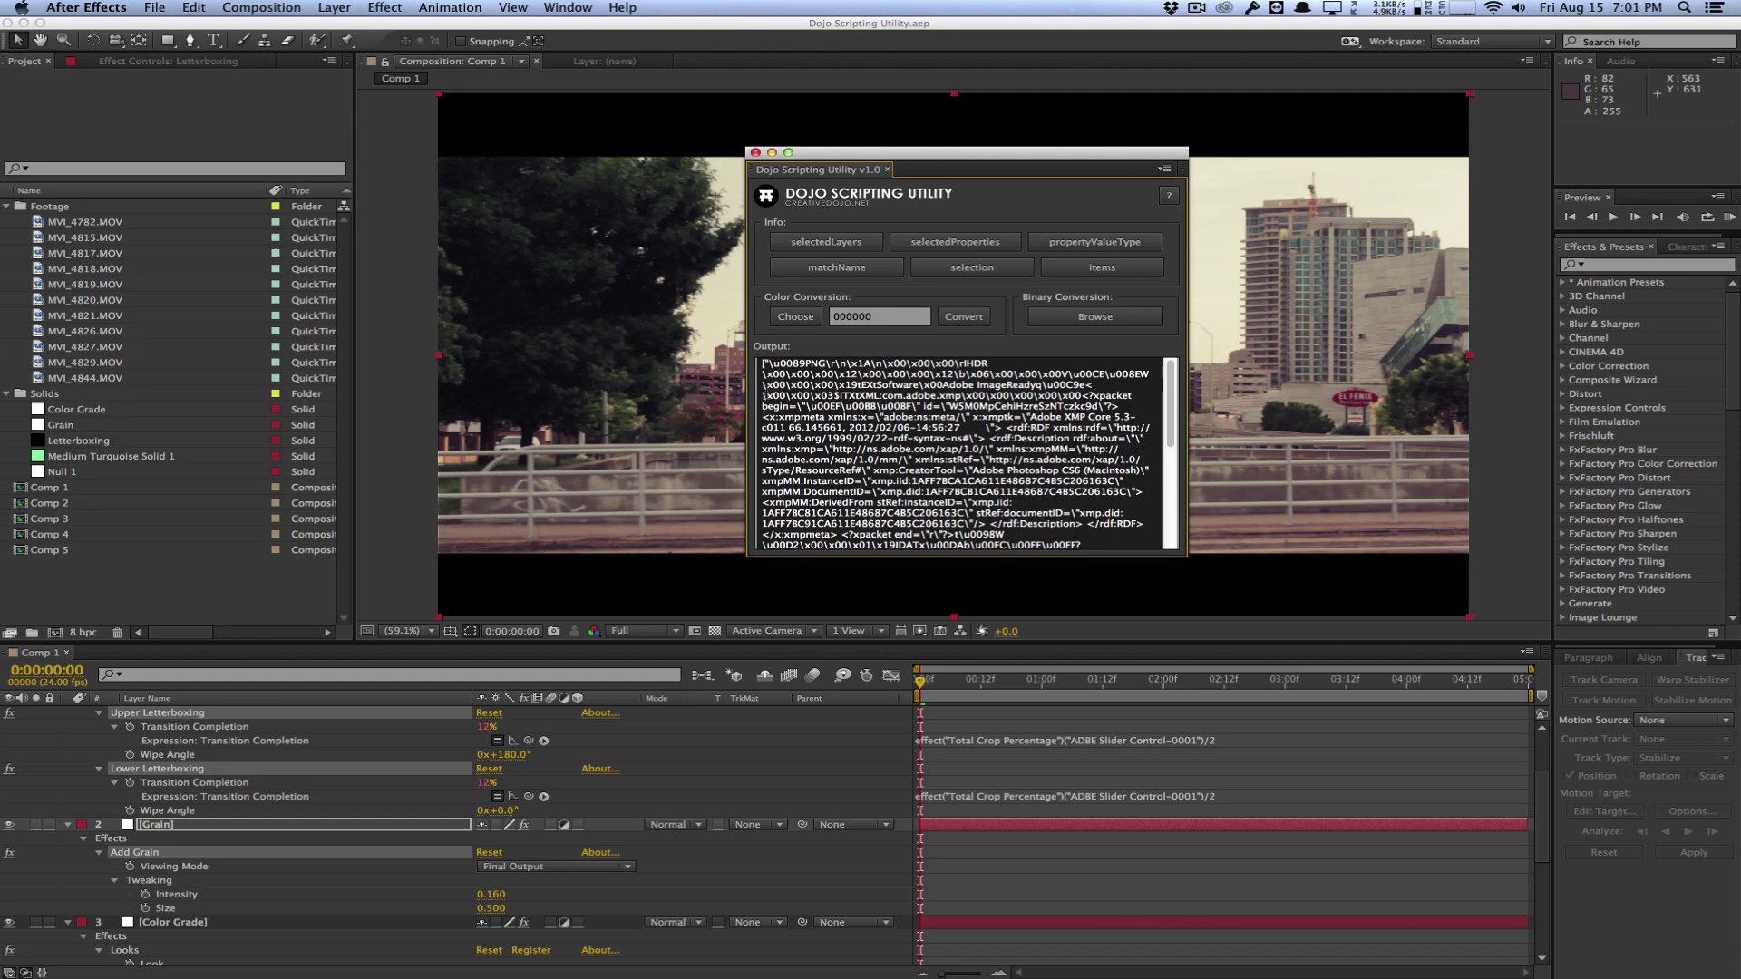
pyautogui.scroll(-5, 957, 454)
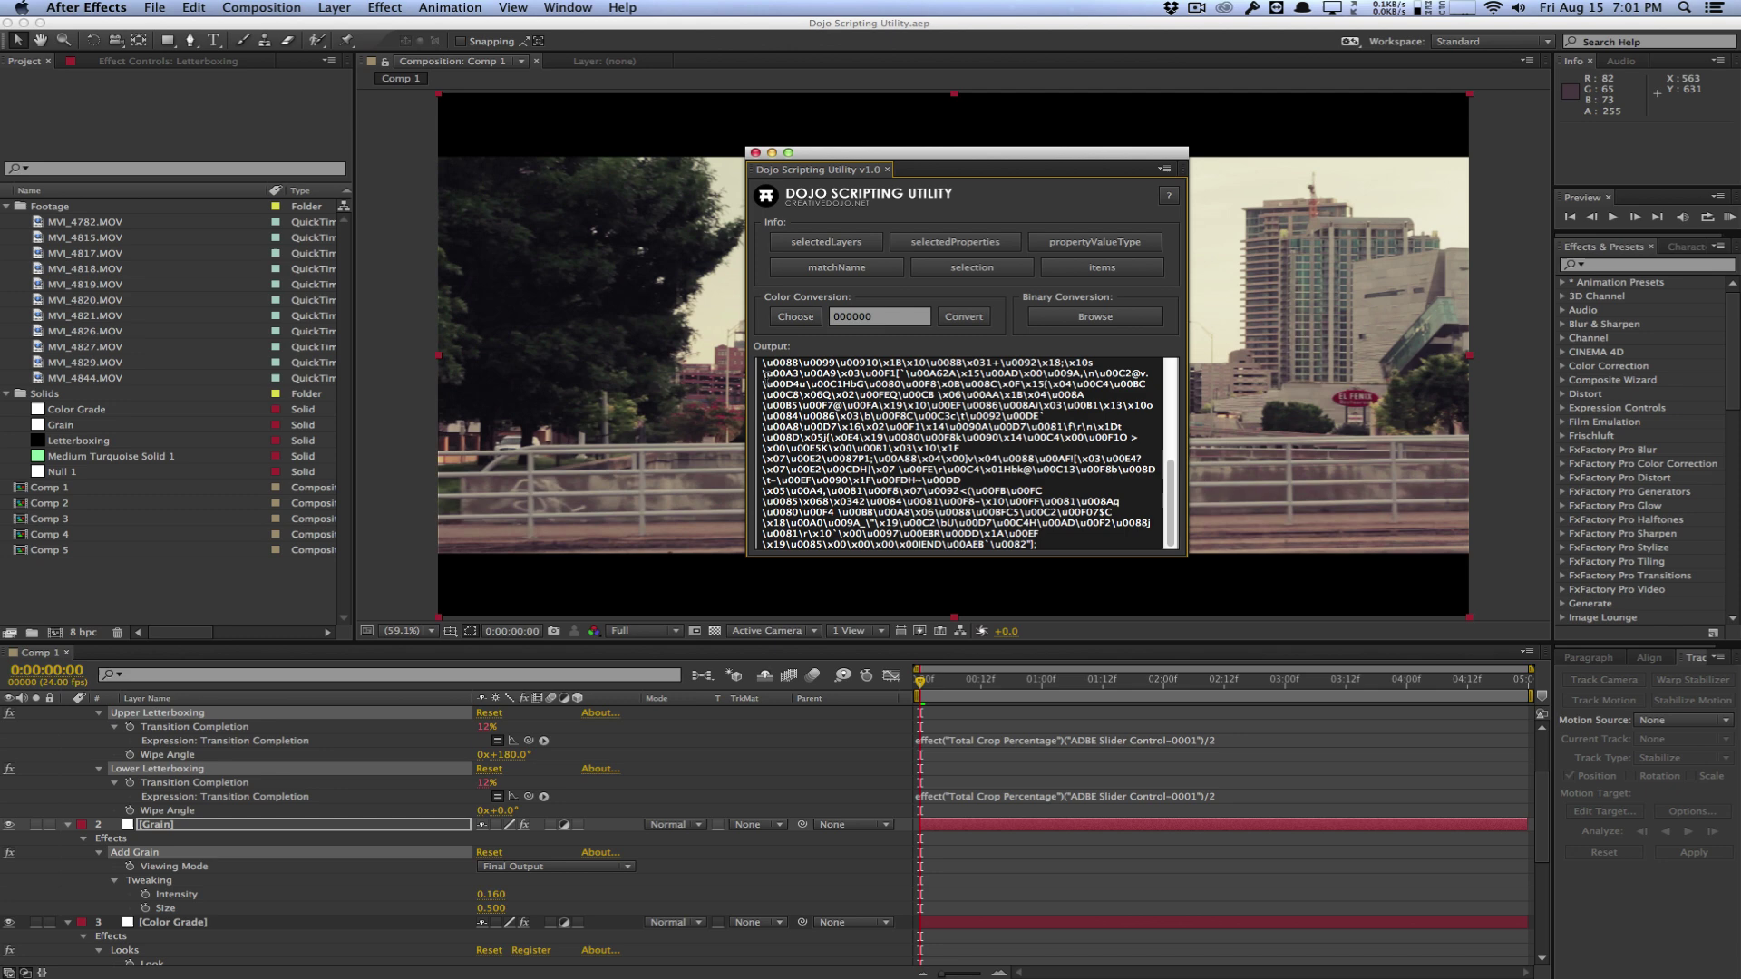
pyautogui.scroll(5, 959, 453)
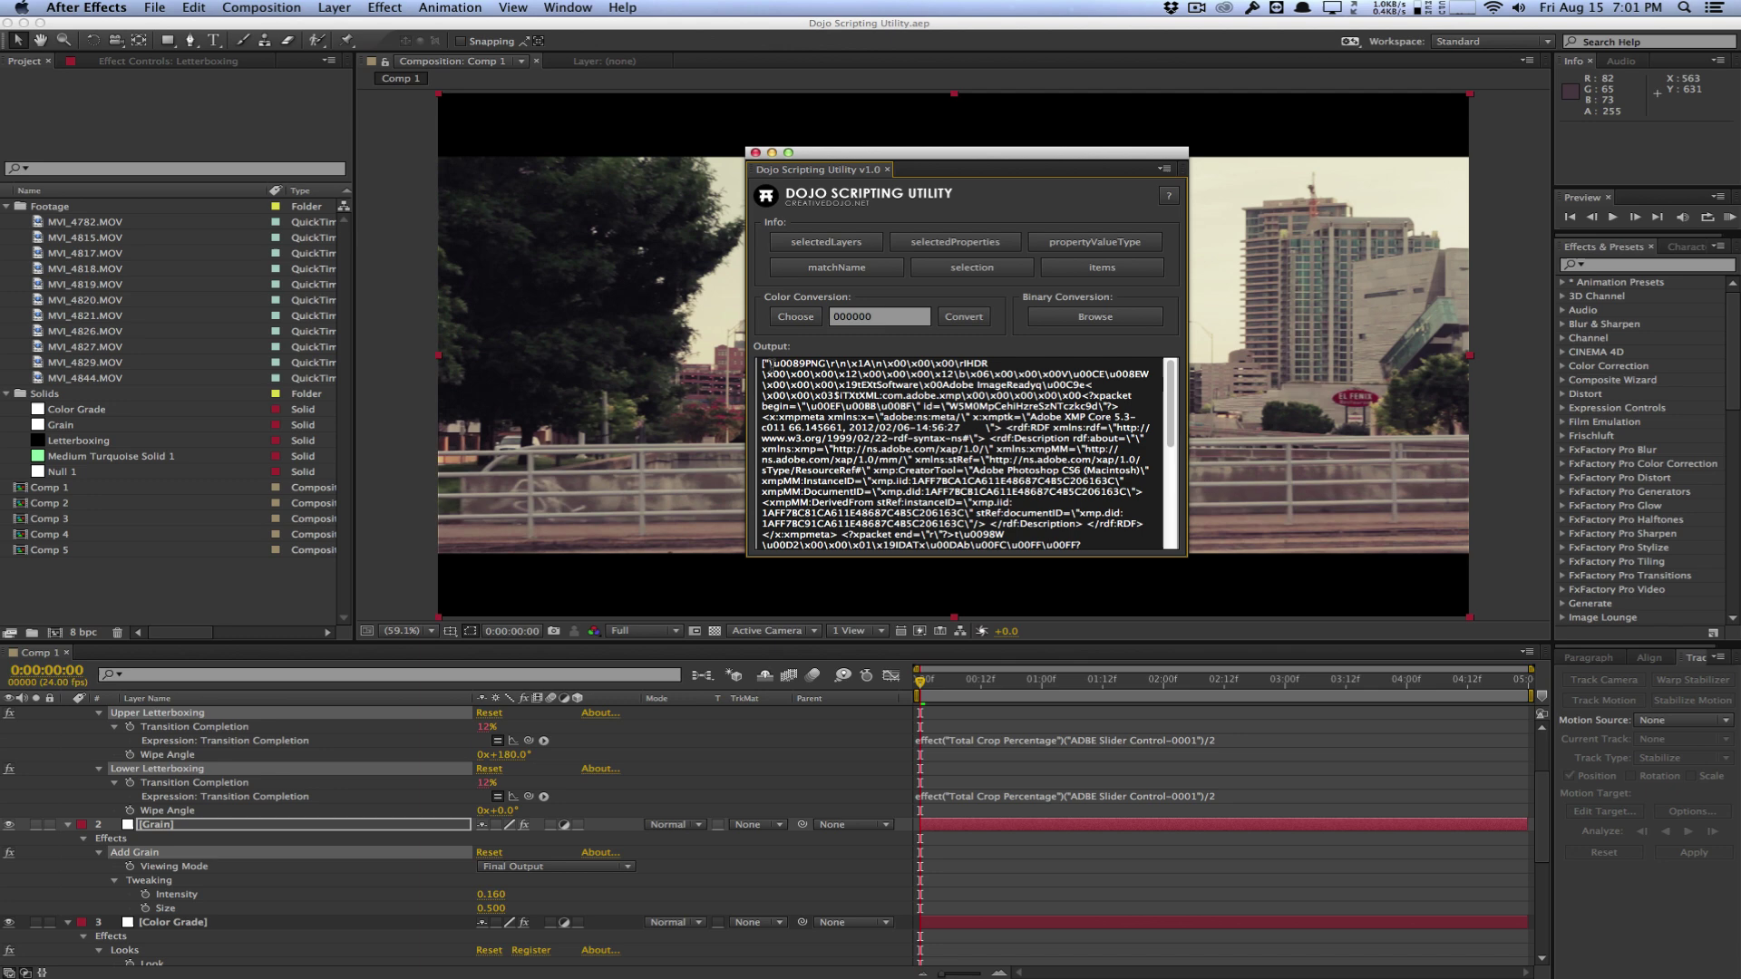
pyautogui.moveTo(764, 361)
pyautogui.mouseDown()
pyautogui.moveTo(1037, 572)
pyautogui.moveTo(1031, 547)
pyautogui.mouseUp()
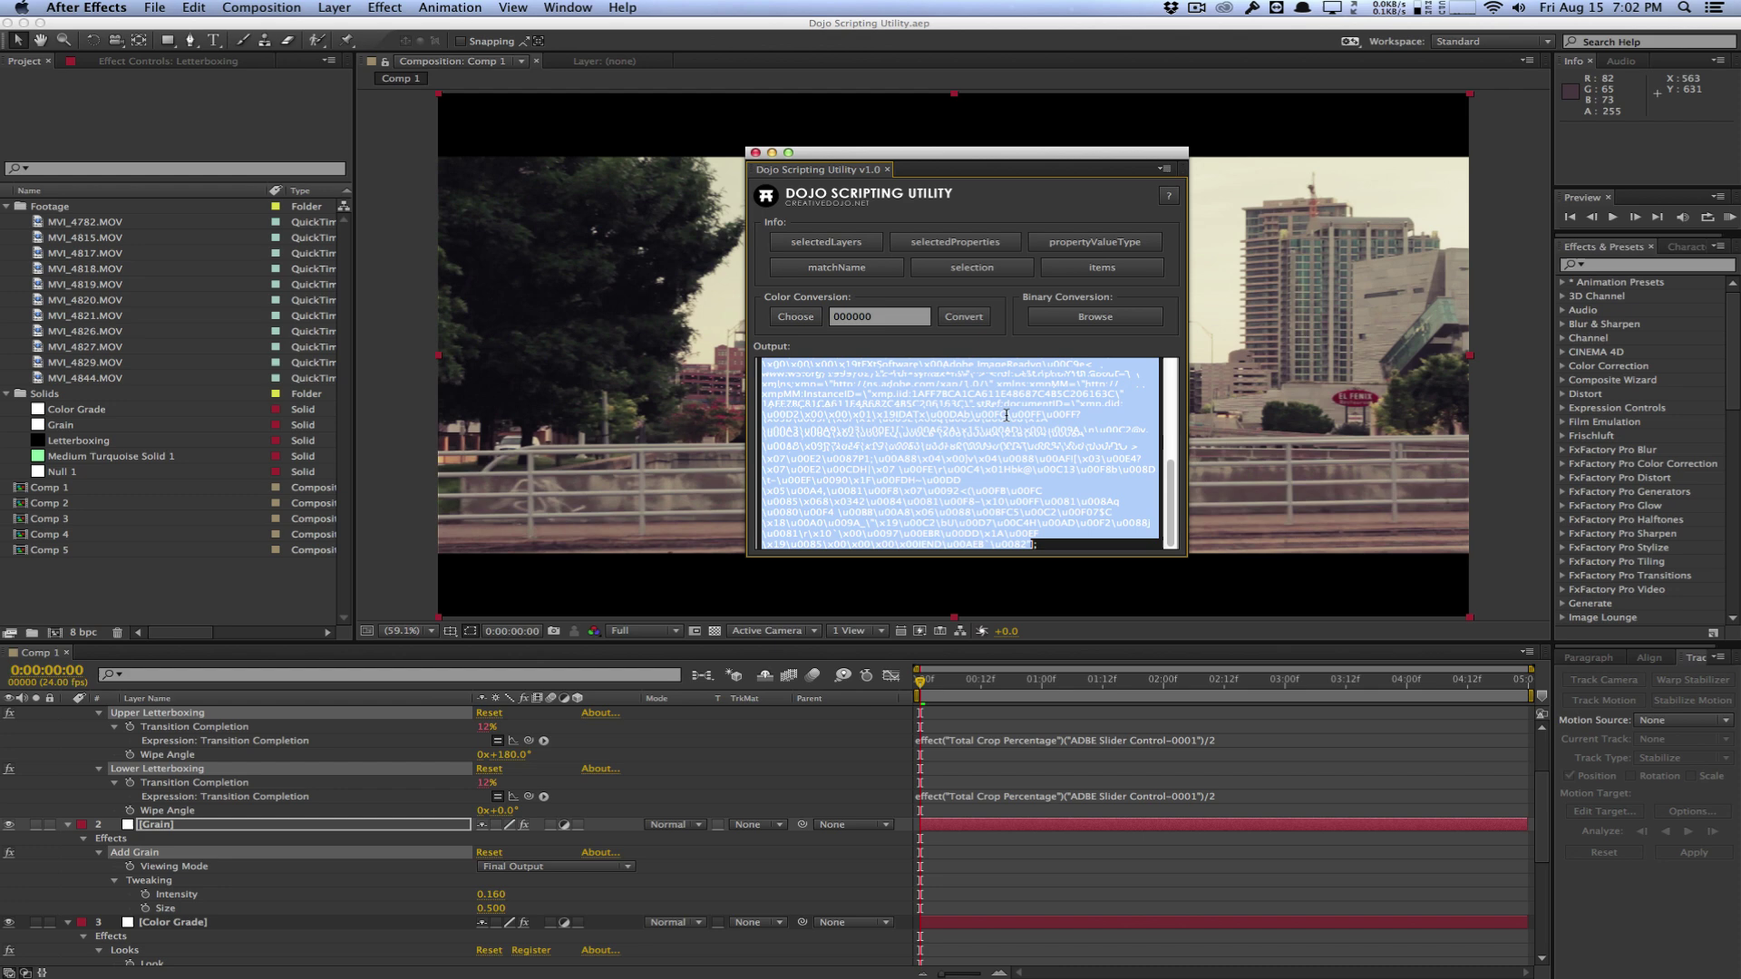
pyautogui.click(1006, 341)
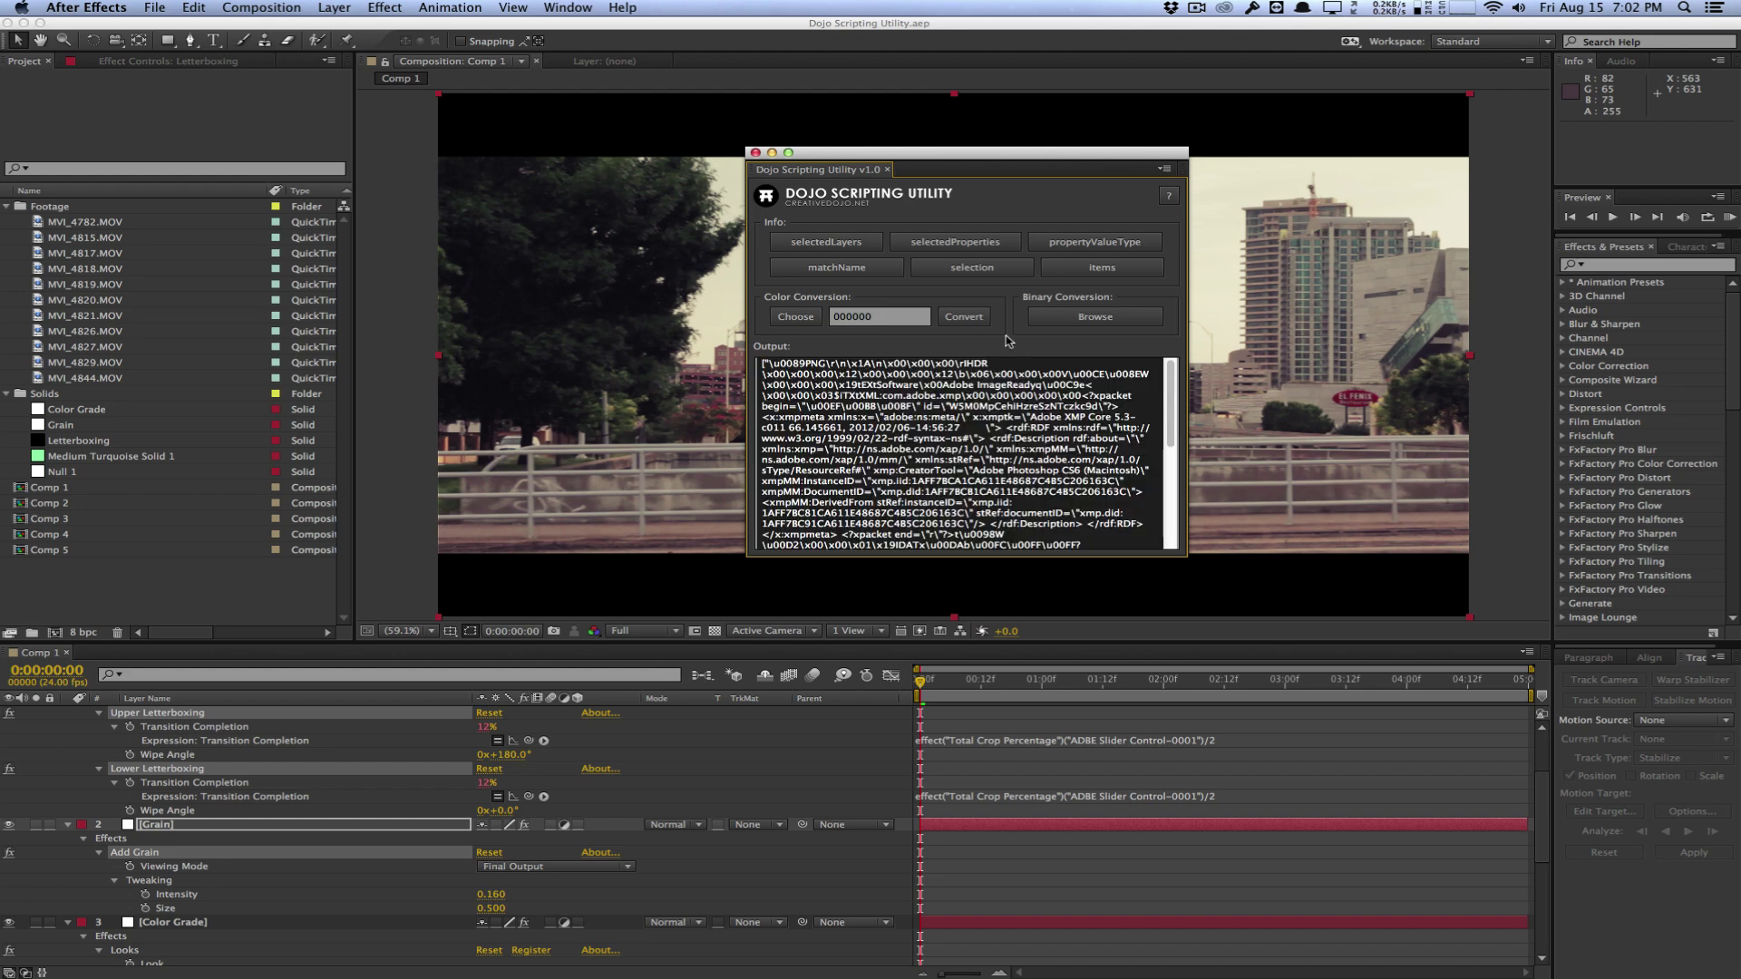